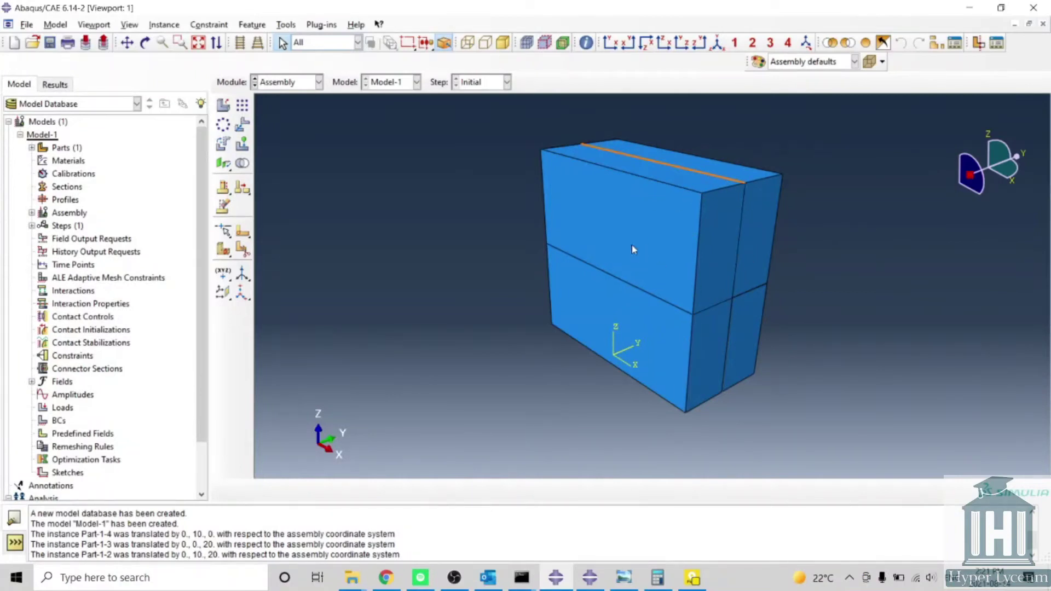
Rotate the four-block assembly to a new angle and start removing picked entities from the display.
left_click_drag(759, 227, 676, 235, "ctrl+alt")
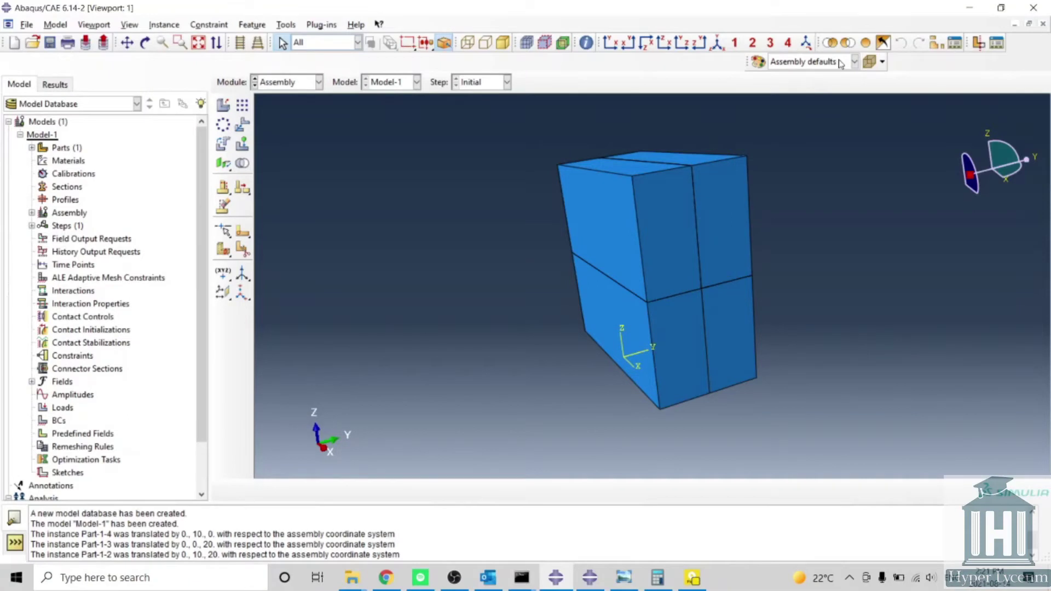
left_click(848, 43)
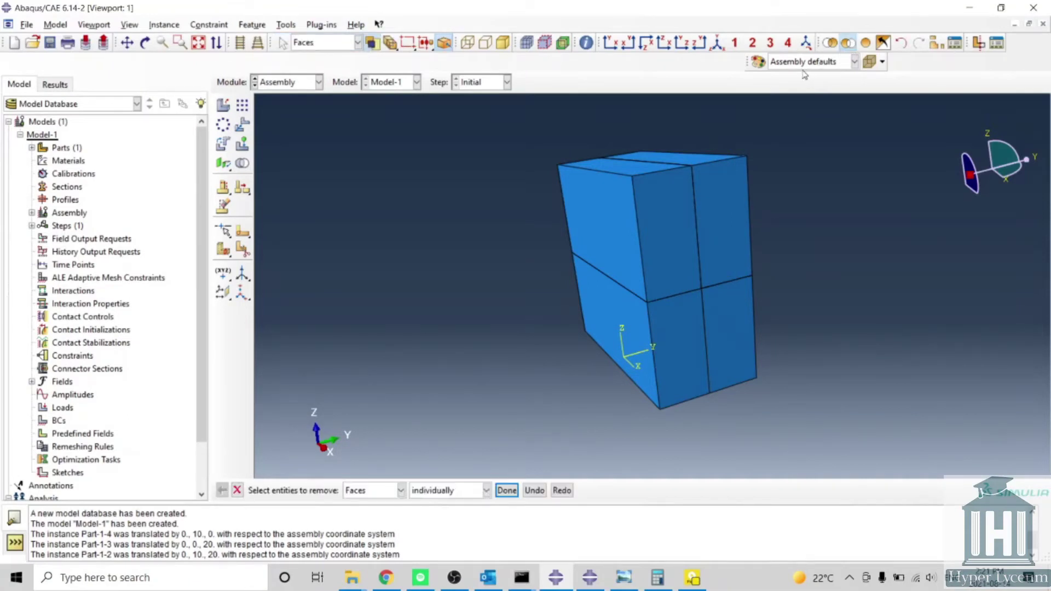
Set the pick filter to Cells, hide the upper-left cell, then undo that hide.
left_click(393, 491)
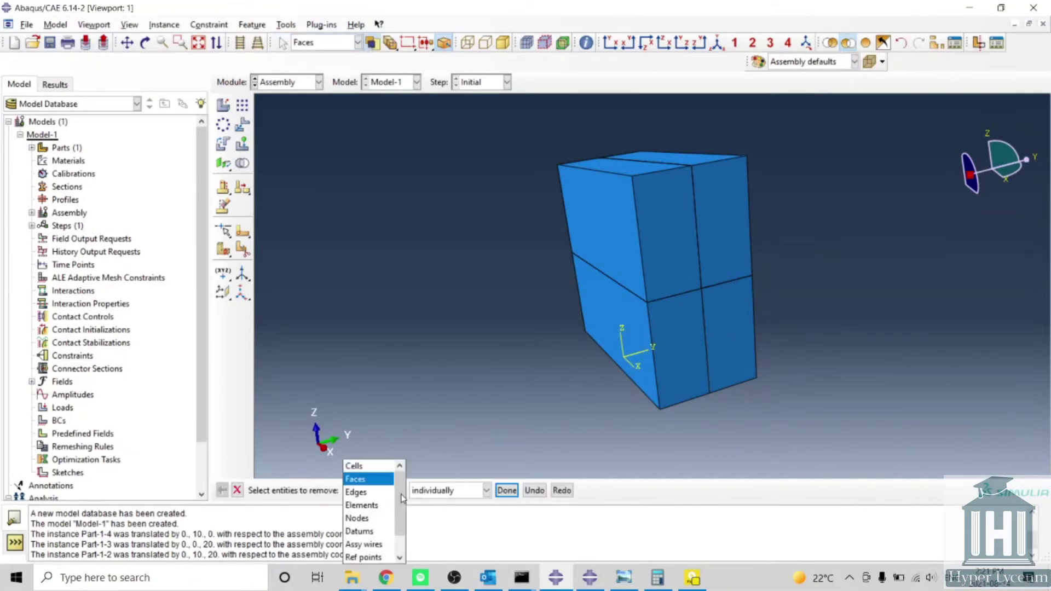
left_click(367, 468)
left_click(642, 265)
middle_click(523, 323)
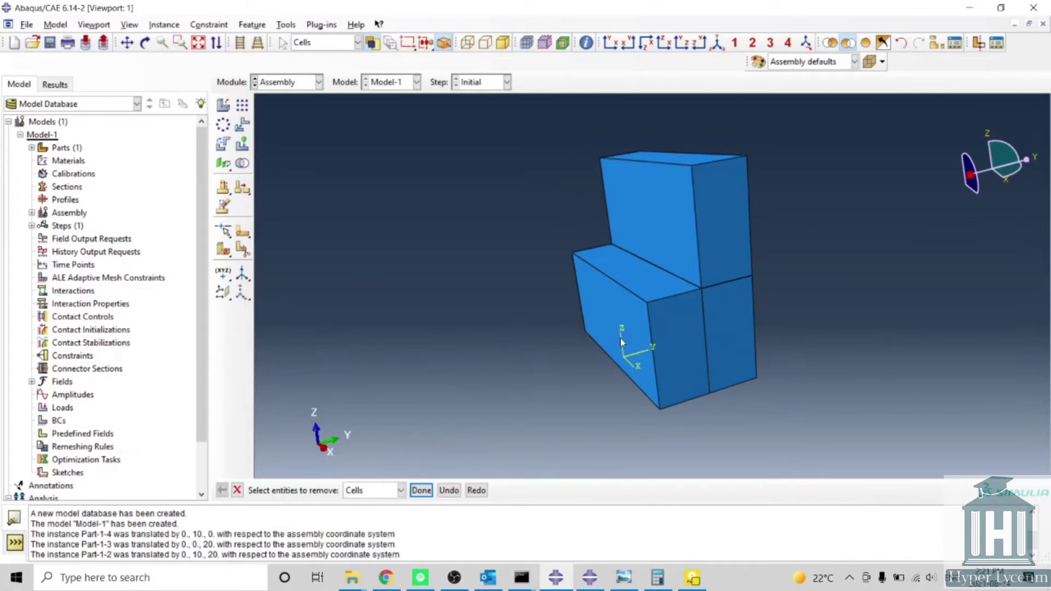
left_click_drag(614, 343, 635, 351, "ctrl+alt")
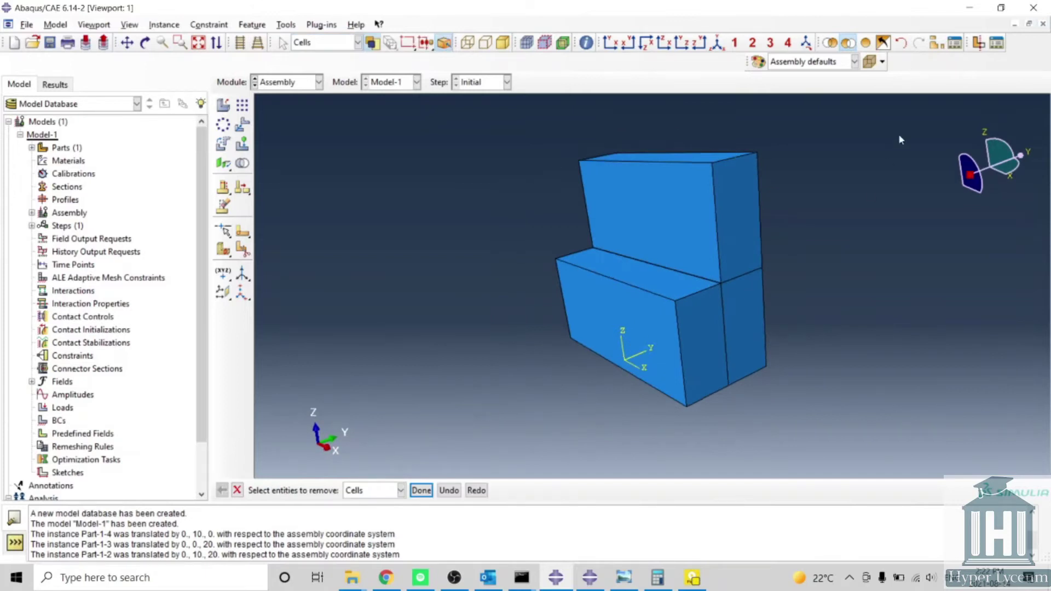
left_click(900, 43)
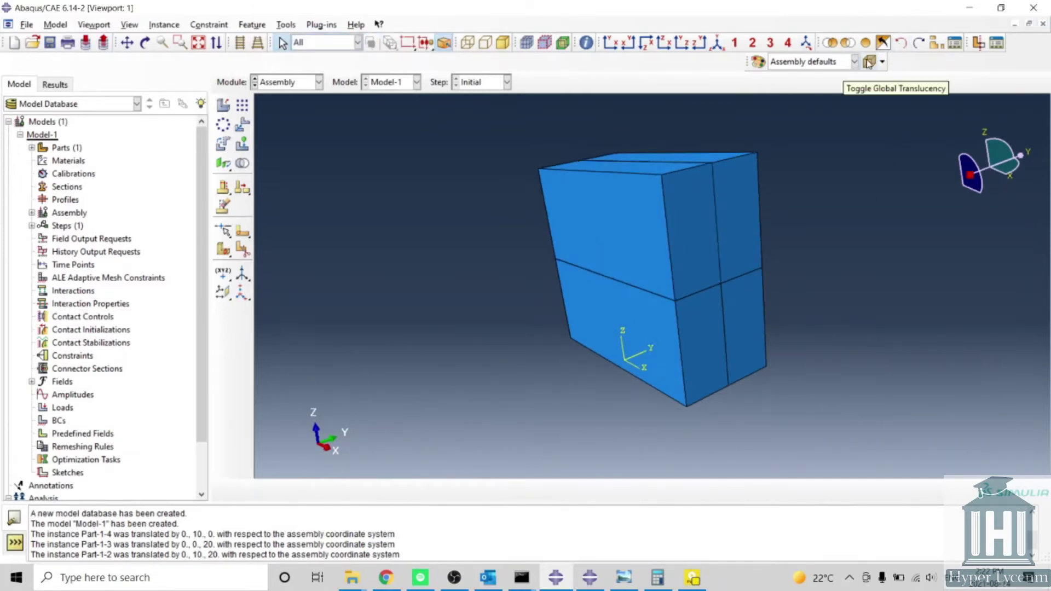
Hide the lower cells so a single block remains, then rotate it to an oblique view.
left_click(882, 43)
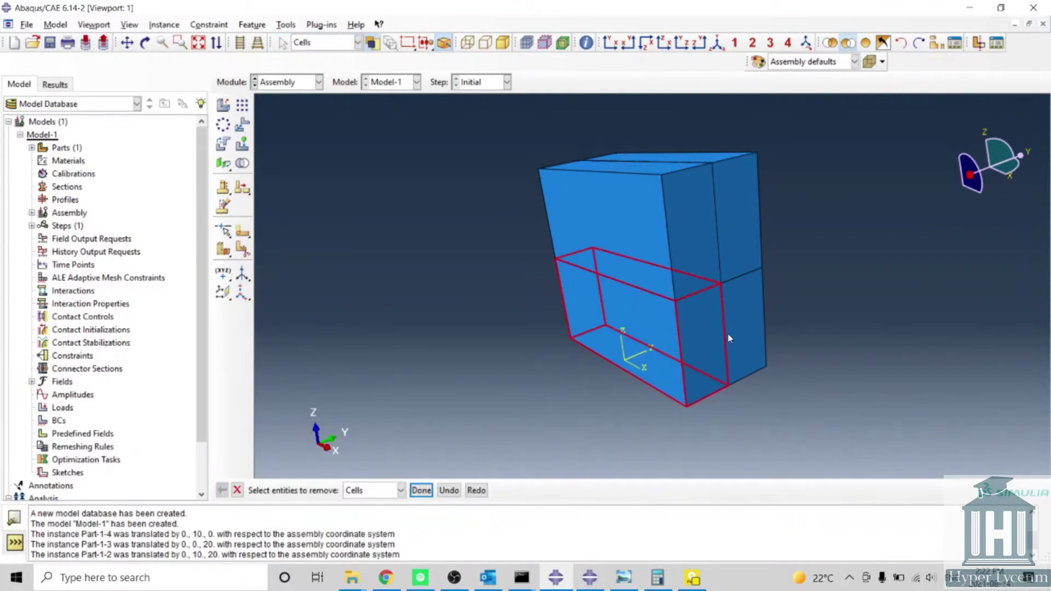
left_click(744, 328)
key("F3")
left_click_drag(735, 330, 685, 292)
key("Escape")
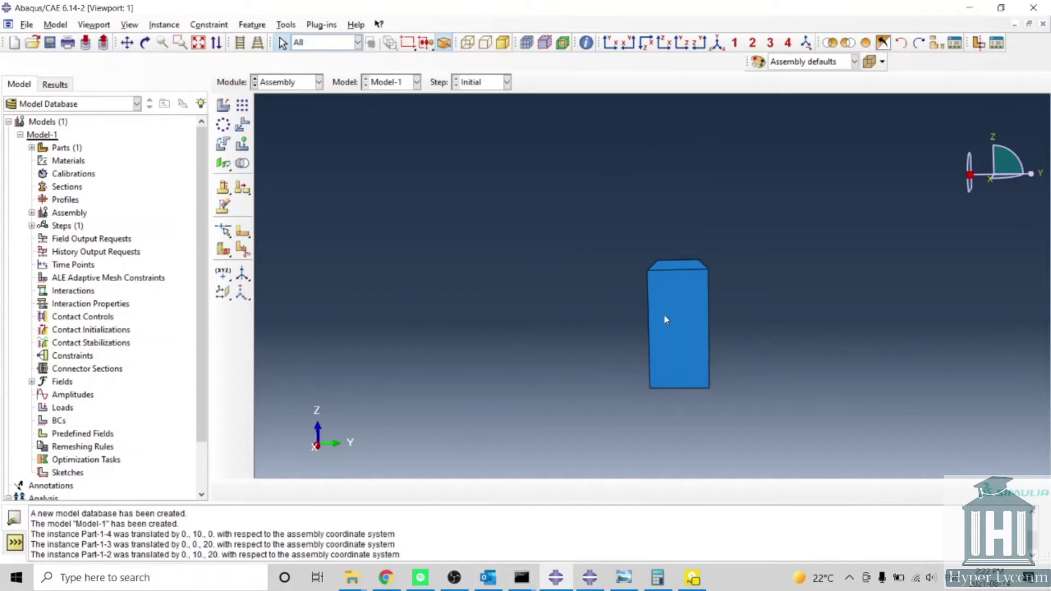
left_click_drag(665, 320, 731, 335)
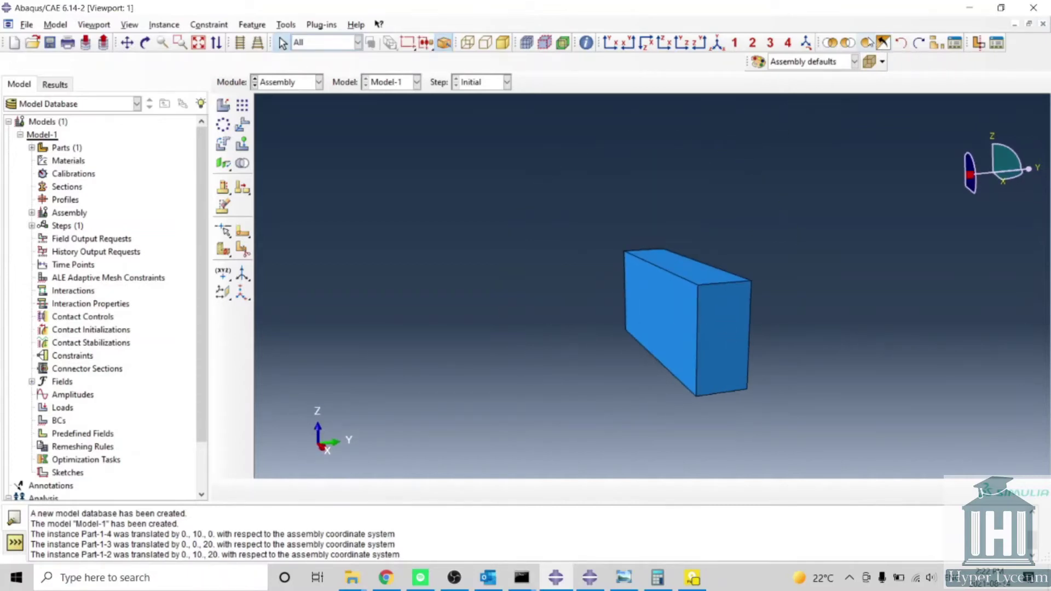
Show only the top-left block with Replace Selected, then restore all four blocks with Replace All.
left_click(866, 43)
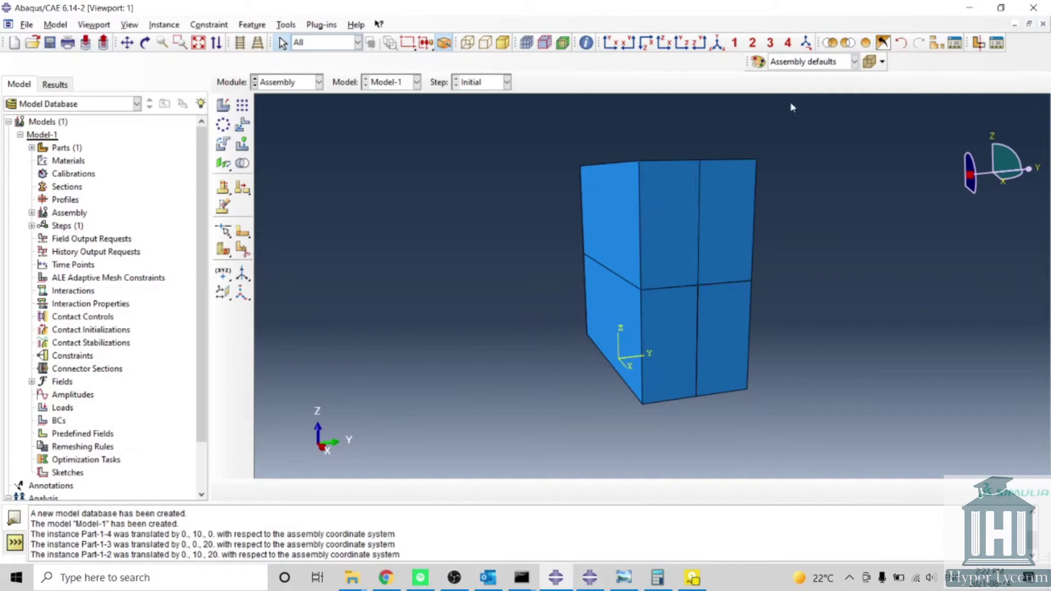
left_click(830, 44)
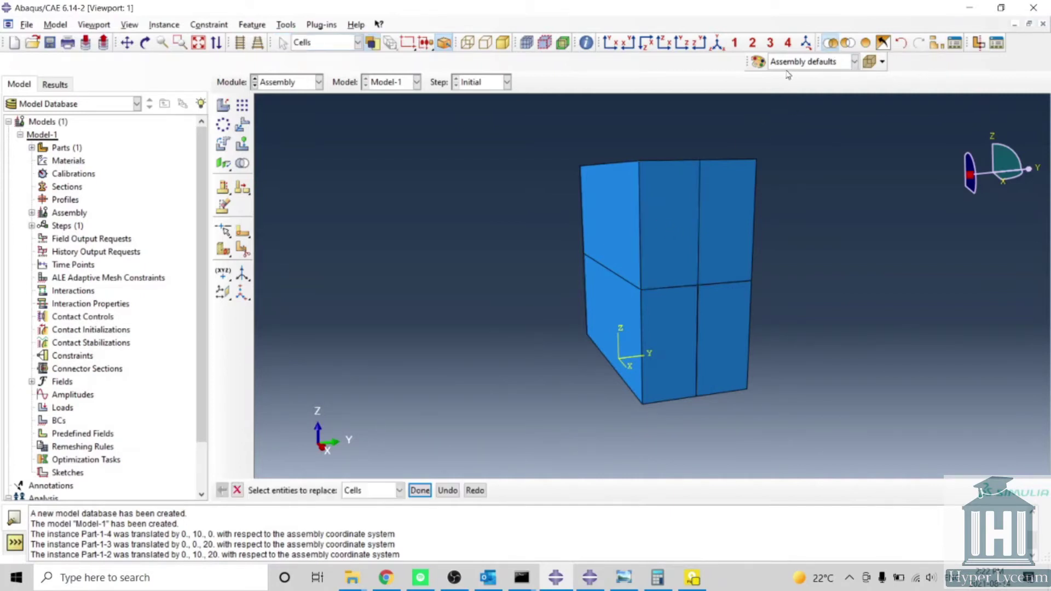
left_click(637, 262)
middle_click(550, 291)
mouse_move(666, 315)
left_mouse_down("ctrl+alt")
mouse_move(624, 312)
mouse_move(665, 328)
left_mouse_up("ctrl+alt")
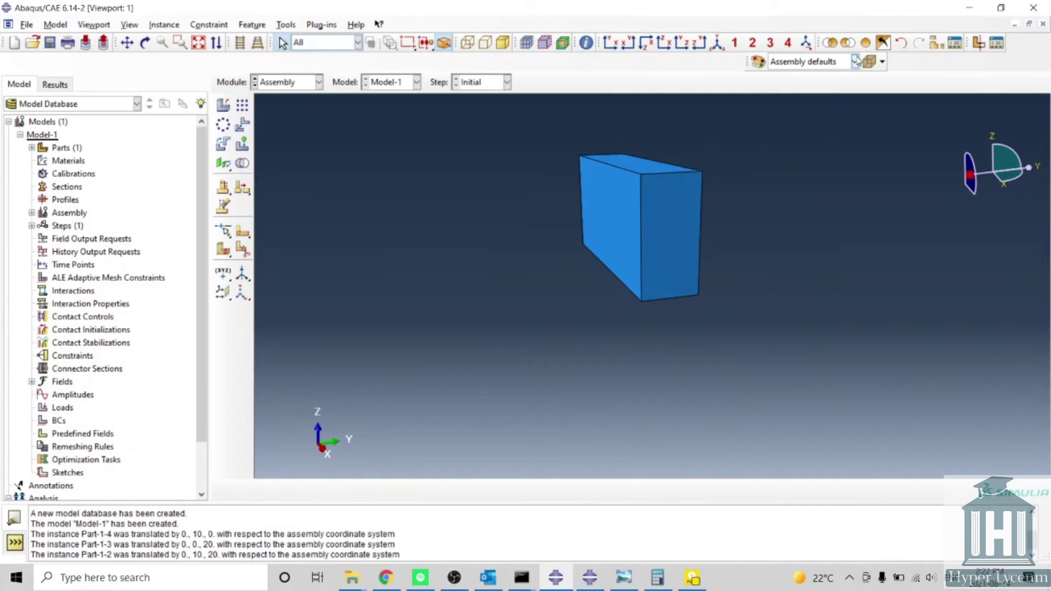
left_click(865, 43)
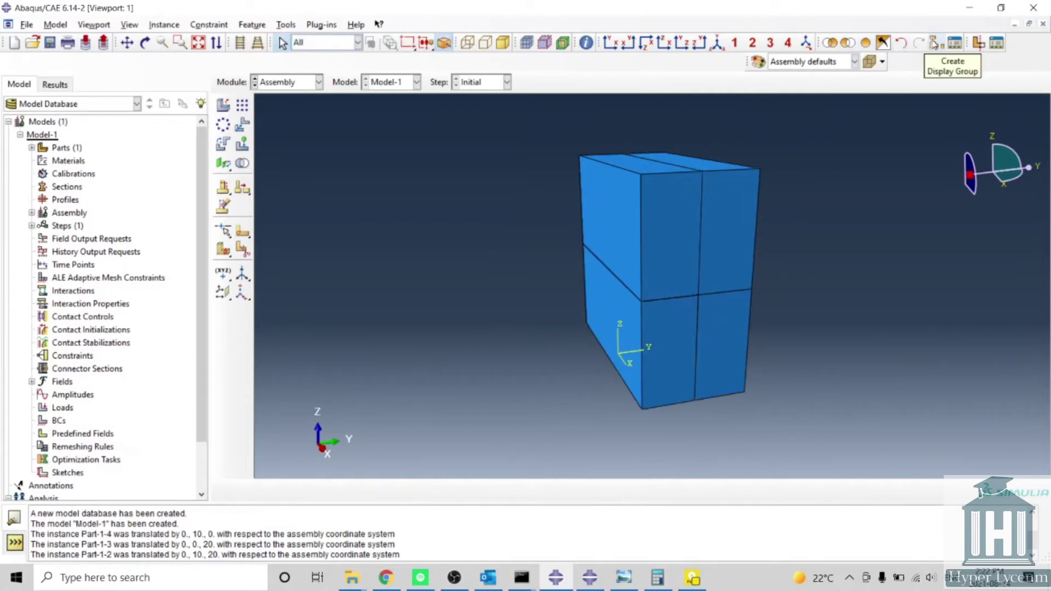
In Create Display Group, list Part/Model instances and remove Part-1-3 from the display.
left_click(934, 44)
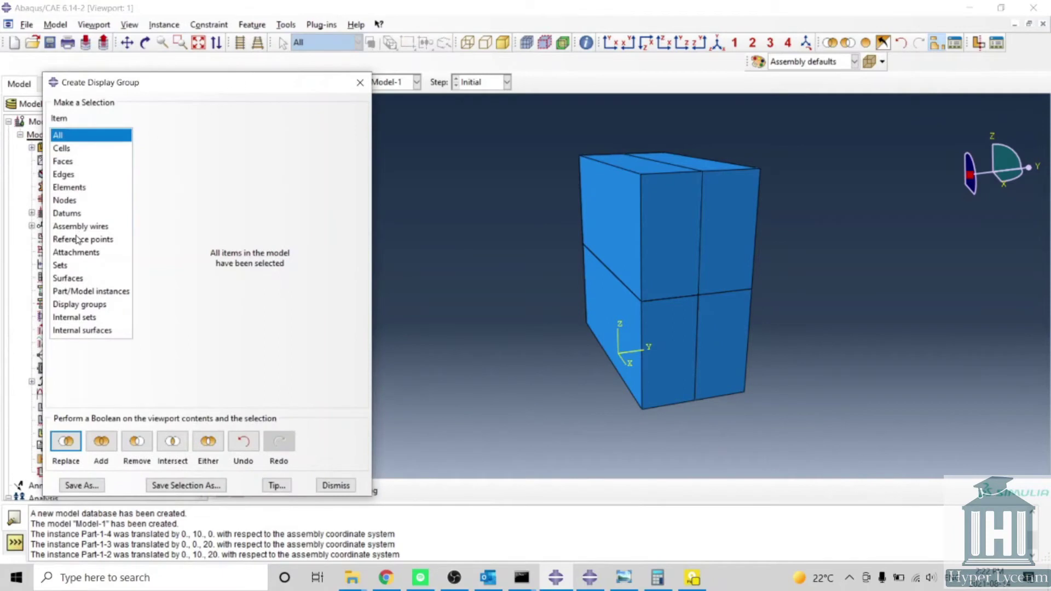
left_click(79, 291)
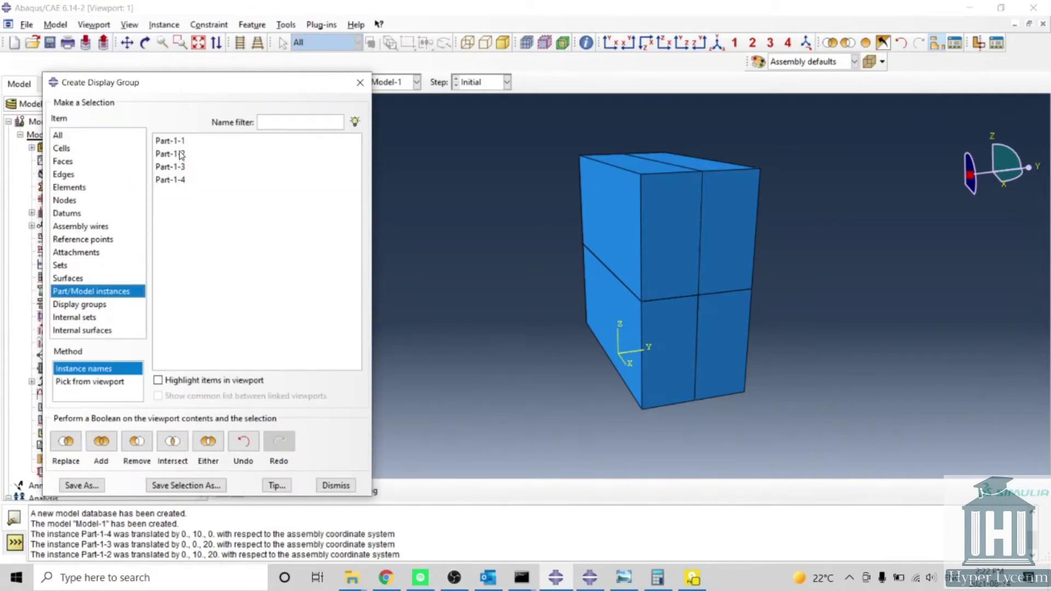
left_click(181, 141)
left_click(180, 154)
left_click(181, 167)
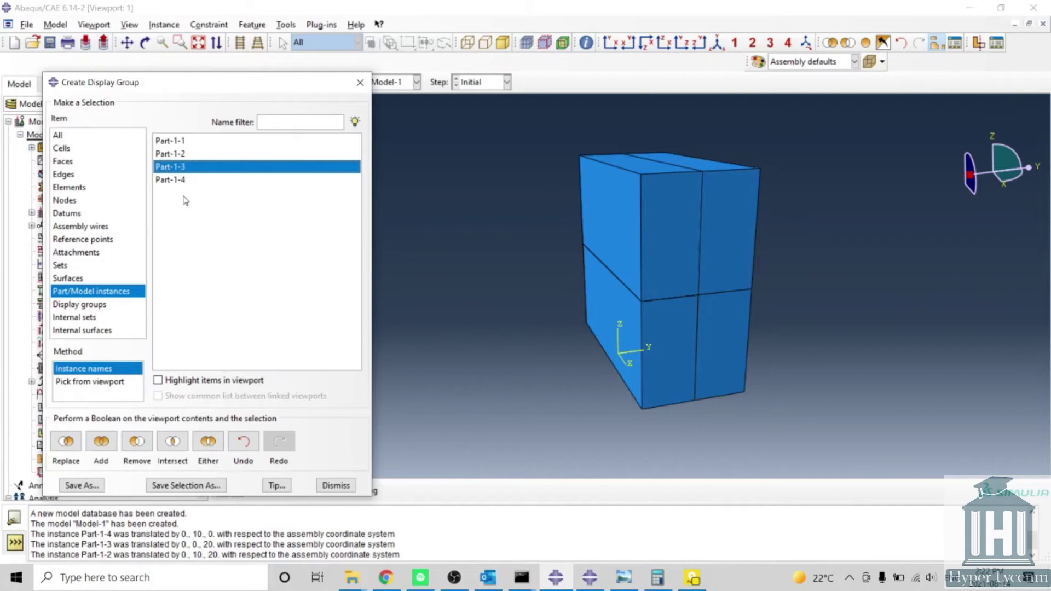
left_click(137, 441)
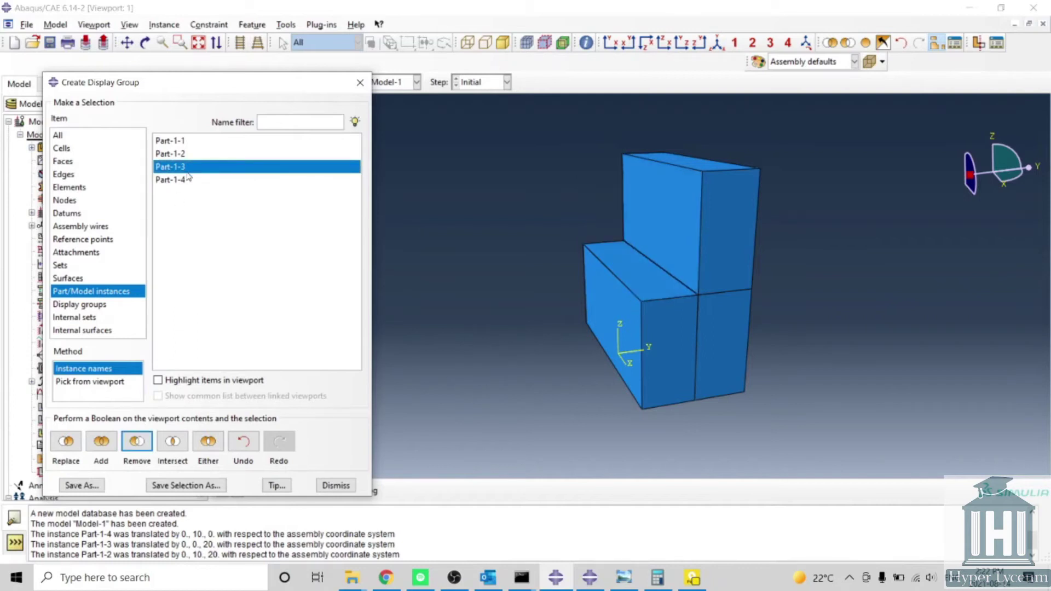
Remove Part-1-2, add Part-1-3 back, and dismiss the display group window.
left_click(185, 154)
left_click(137, 441)
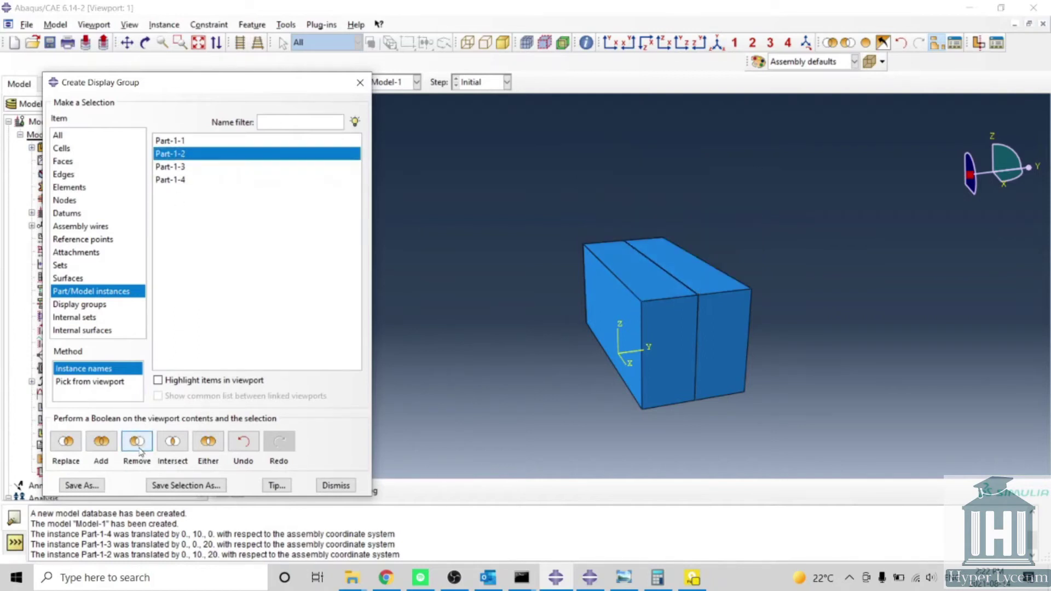
left_click(173, 167)
left_click(101, 442)
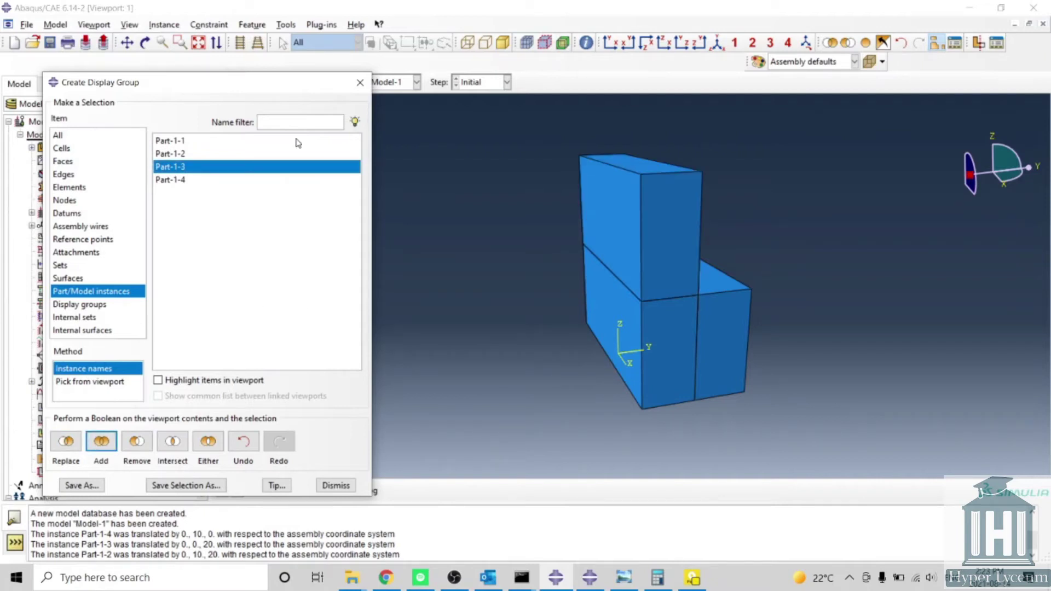
left_click(360, 83)
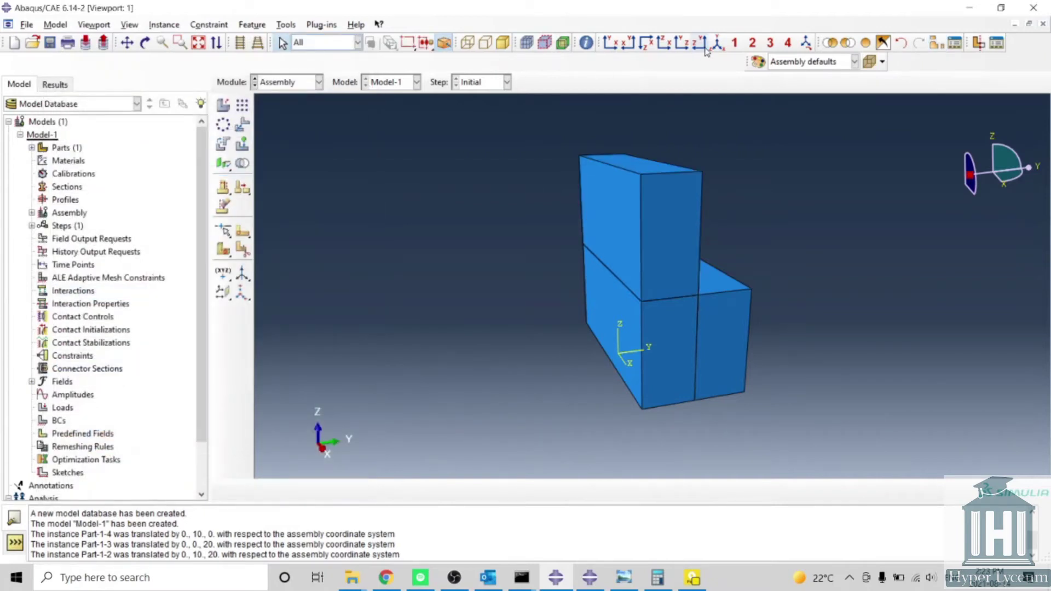
Restore all four blocks with Replace All and switch modules via Job to Mesh.
left_click(866, 43)
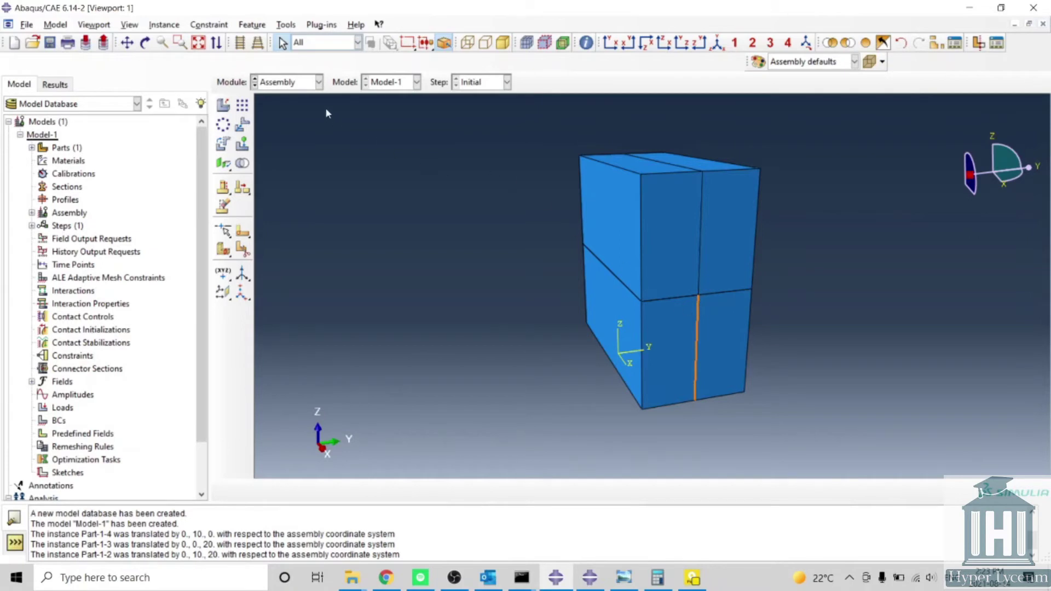
left_click(302, 82)
left_click(290, 203)
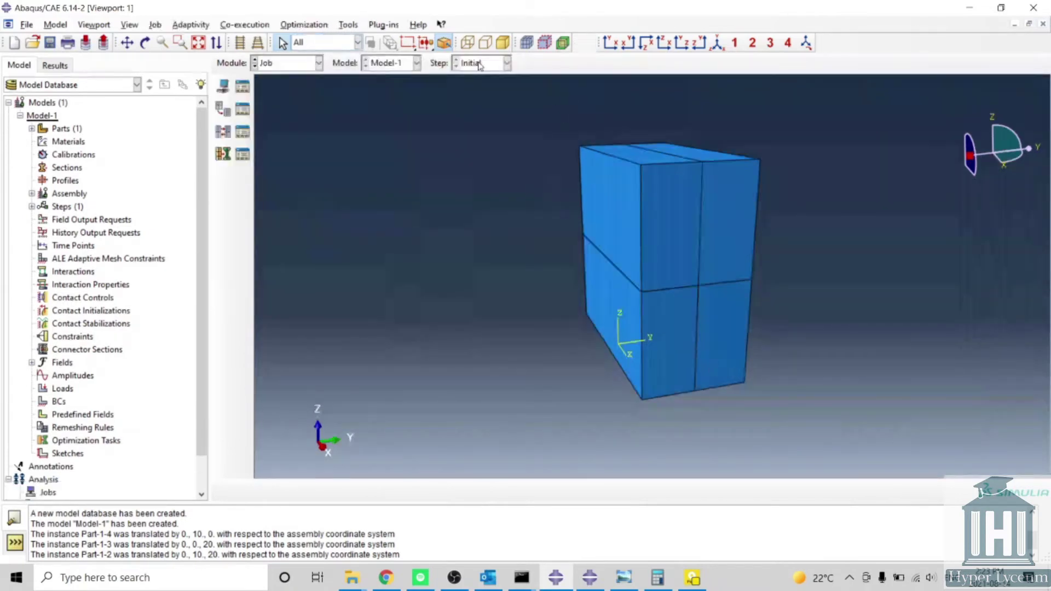
left_click(319, 64)
left_click(280, 156)
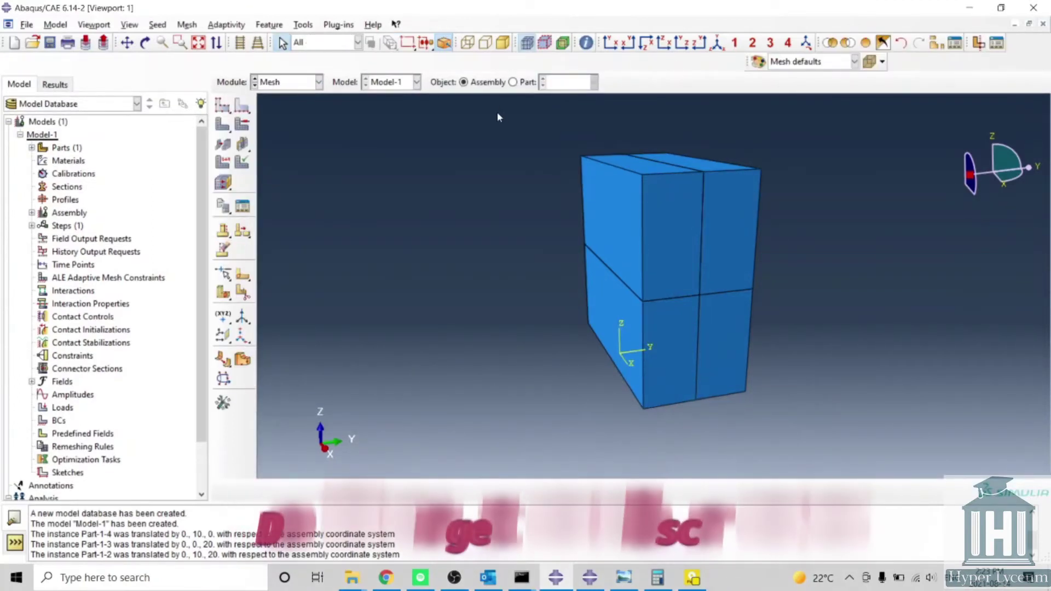
Mesh part Part-1, then return to the assembly and rotate the meshed view.
left_click(512, 81)
left_click(223, 230)
middle_click(506, 258)
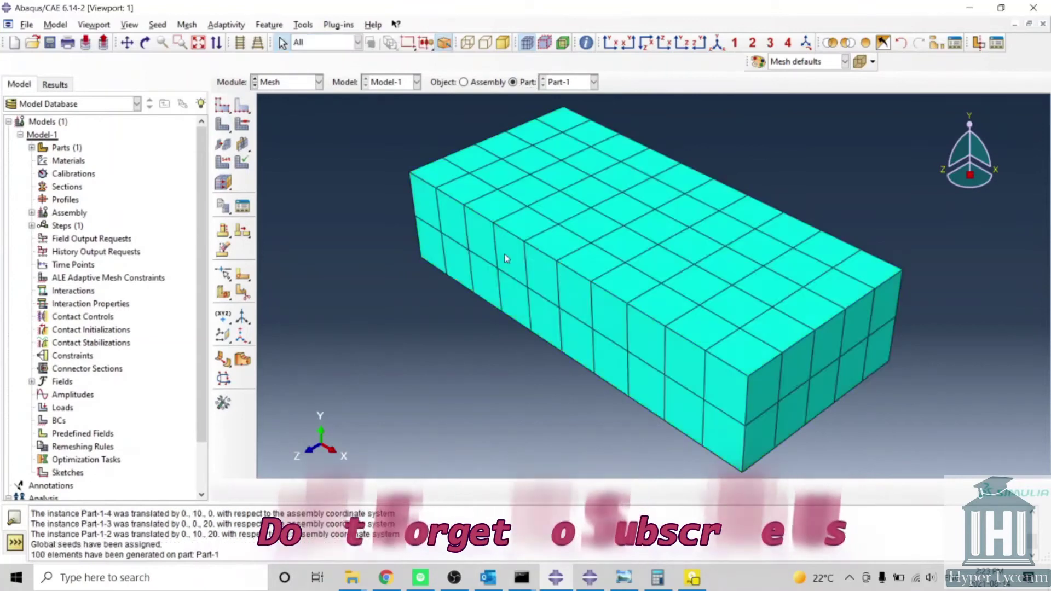
left_click(499, 82)
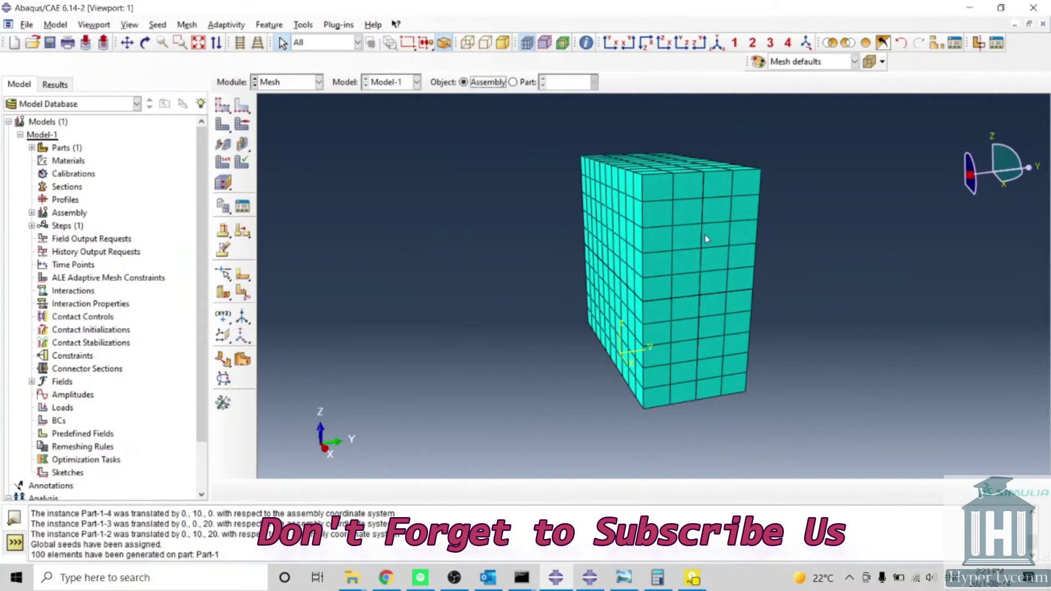
left_click_drag(700, 245, 706, 234, "ctrl+alt")
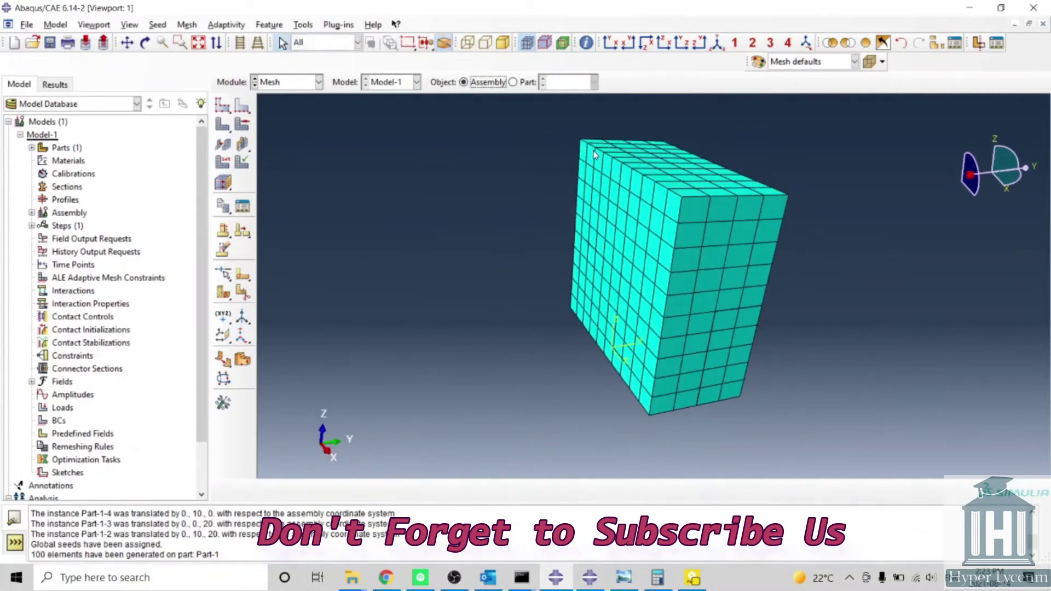
Set the remove filter to Elements and hide the top-left corner elements.
left_click(847, 43)
left_click(402, 490)
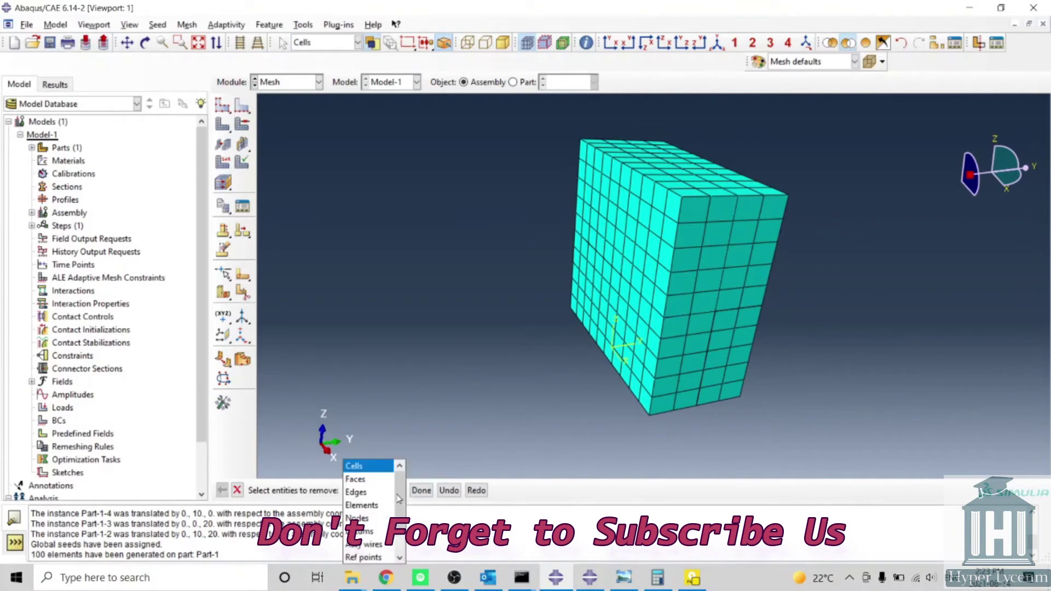
left_click(373, 504)
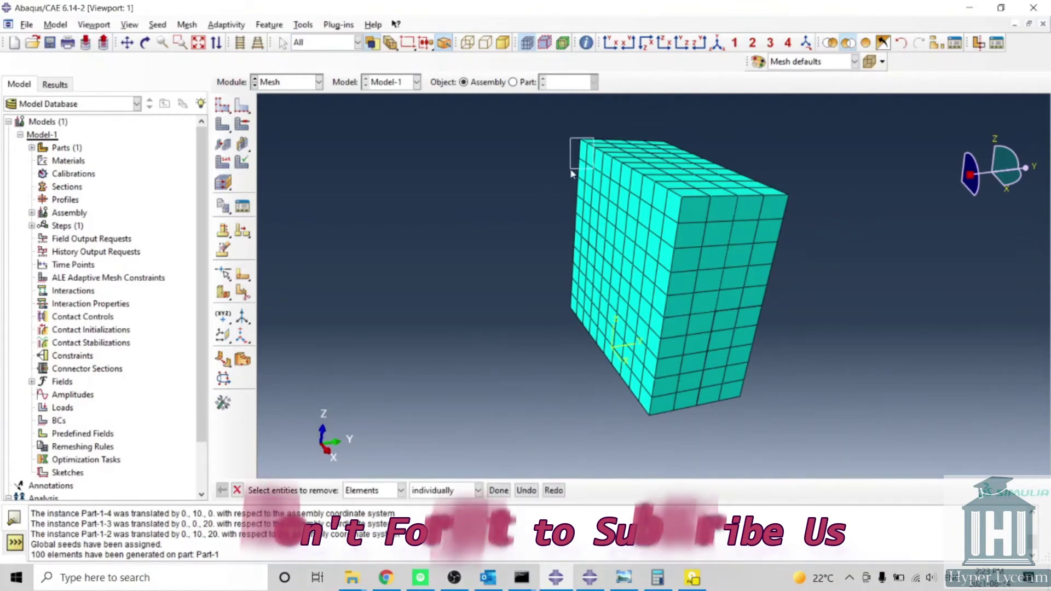
left_click(585, 157)
middle_click(707, 291)
left_click_drag(706, 291, 570, 202, "ctrl+alt")
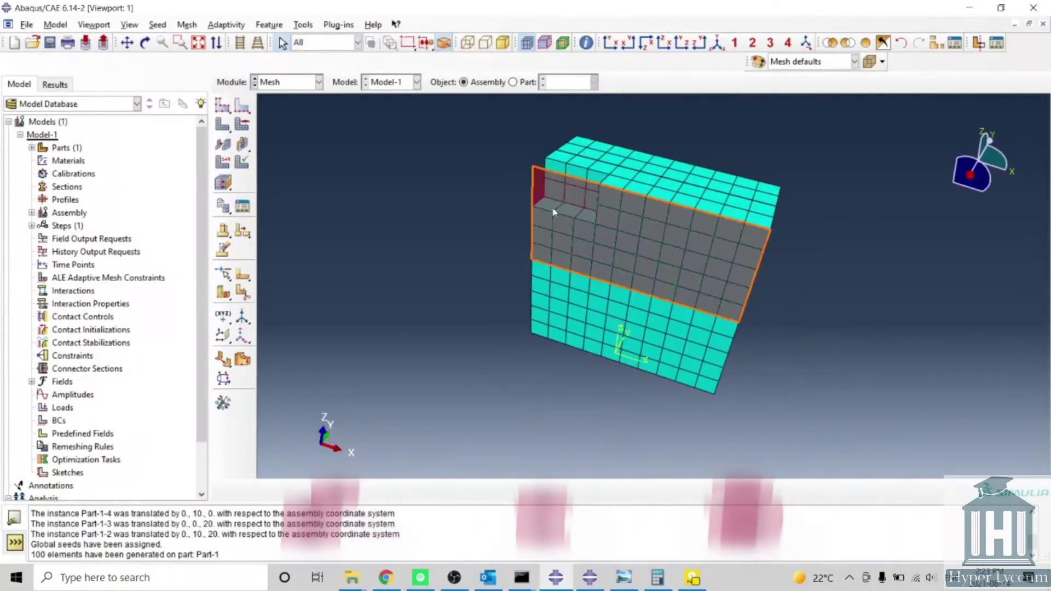
Hide elements along the right edge and orbit the mesh to inspect the notches.
left_click(866, 42)
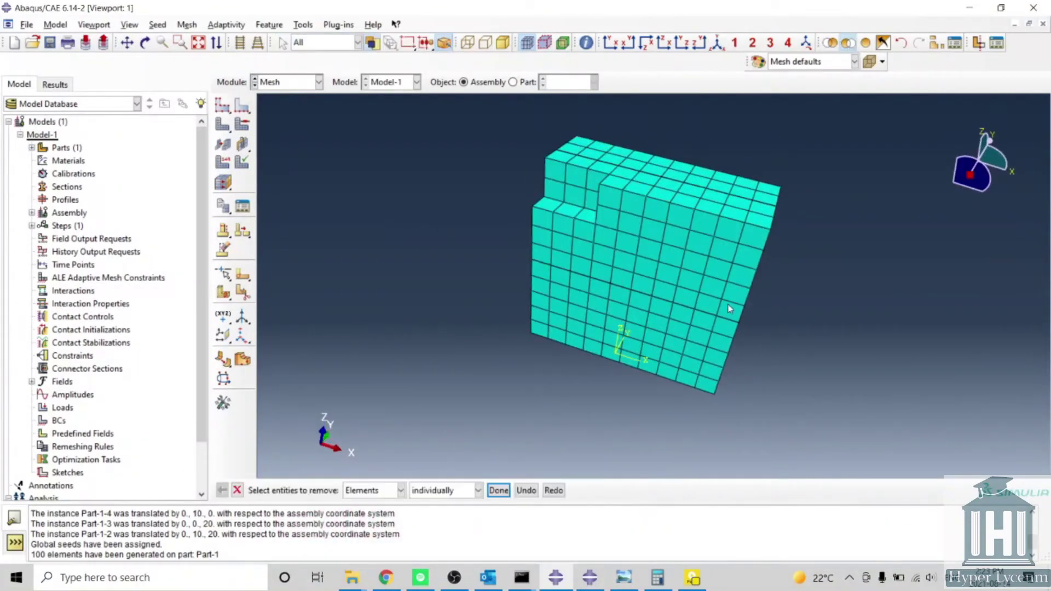
left_click(731, 328)
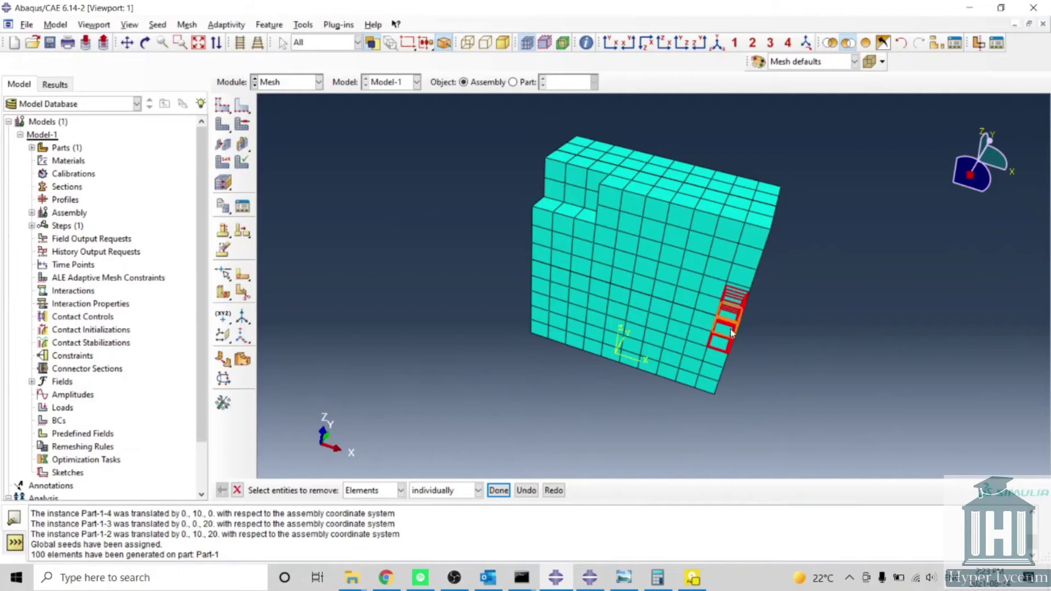
middle_click(730, 332)
left_click_drag(730, 332, 629, 272, "ctrl+alt")
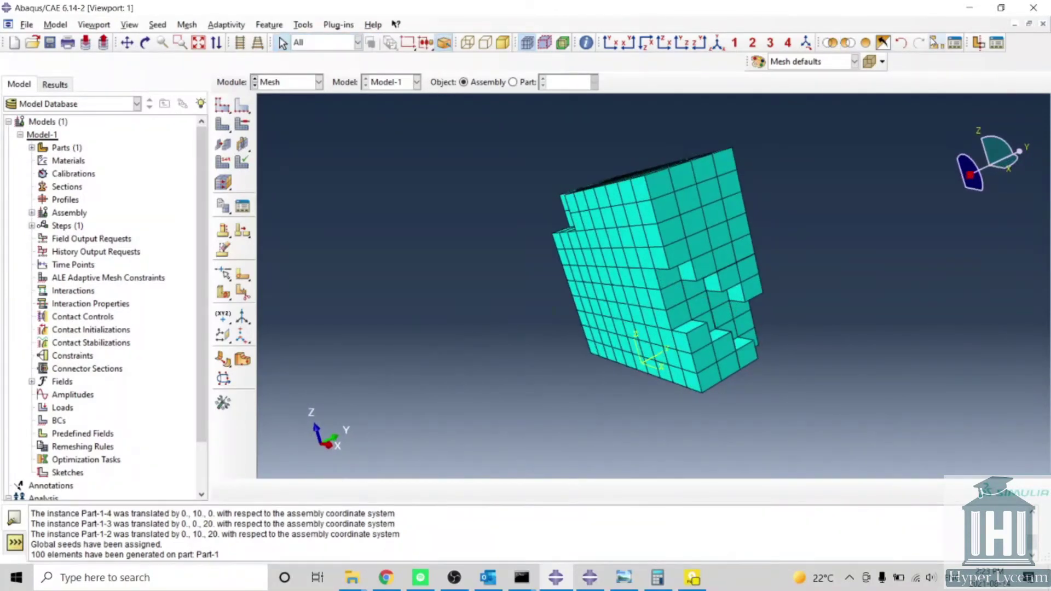
In the display group builder, pick 25 elements from the viewport and remove them from display.
left_click(934, 44)
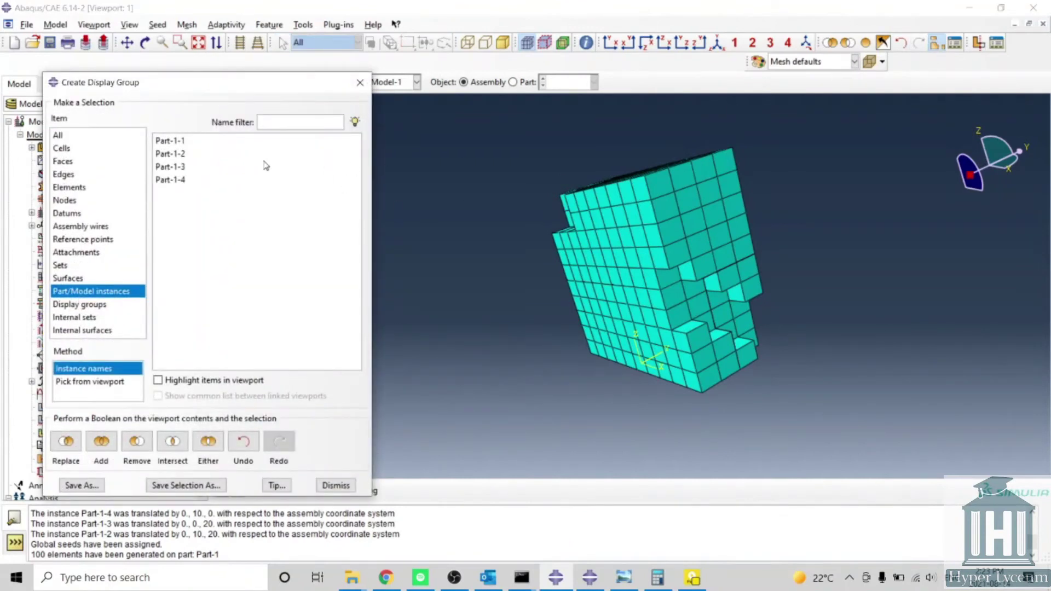
left_click(70, 188)
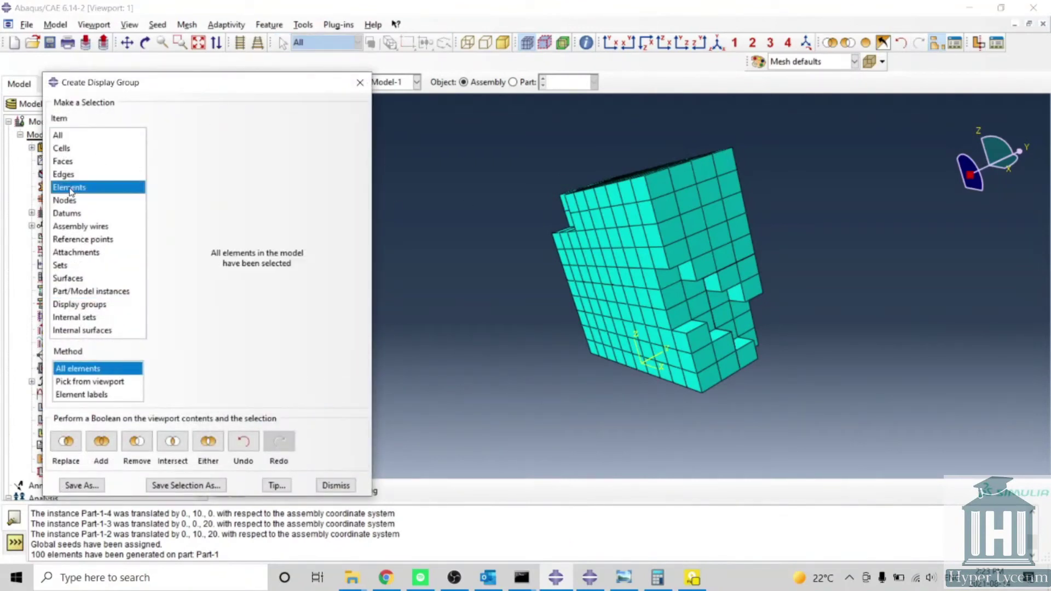
left_click(80, 382)
left_click(643, 226)
middle_click(643, 224)
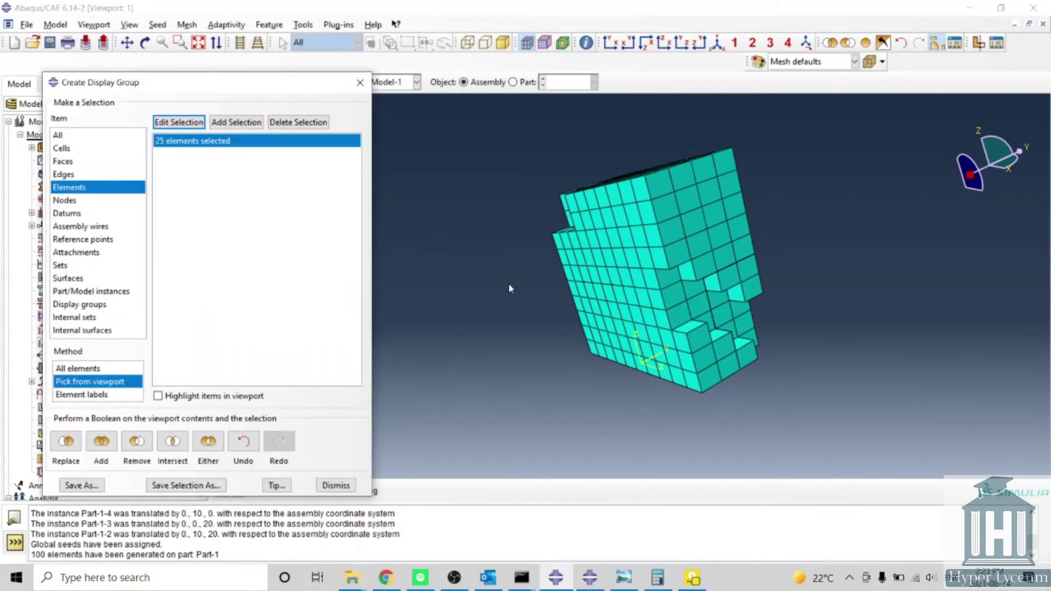
left_click(133, 450)
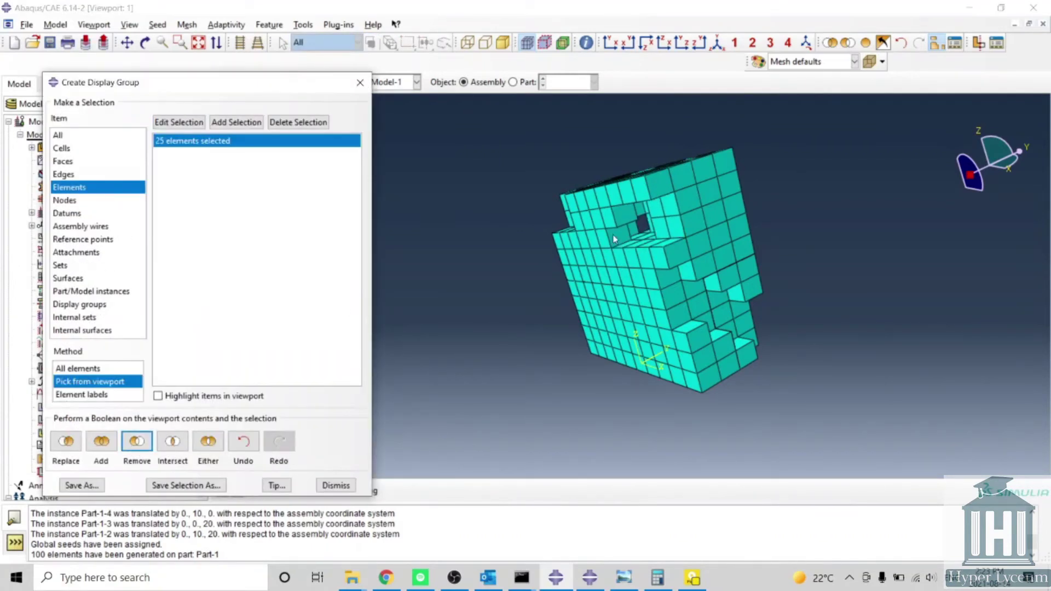
left_click_drag(618, 233, 735, 221, "ctrl+alt")
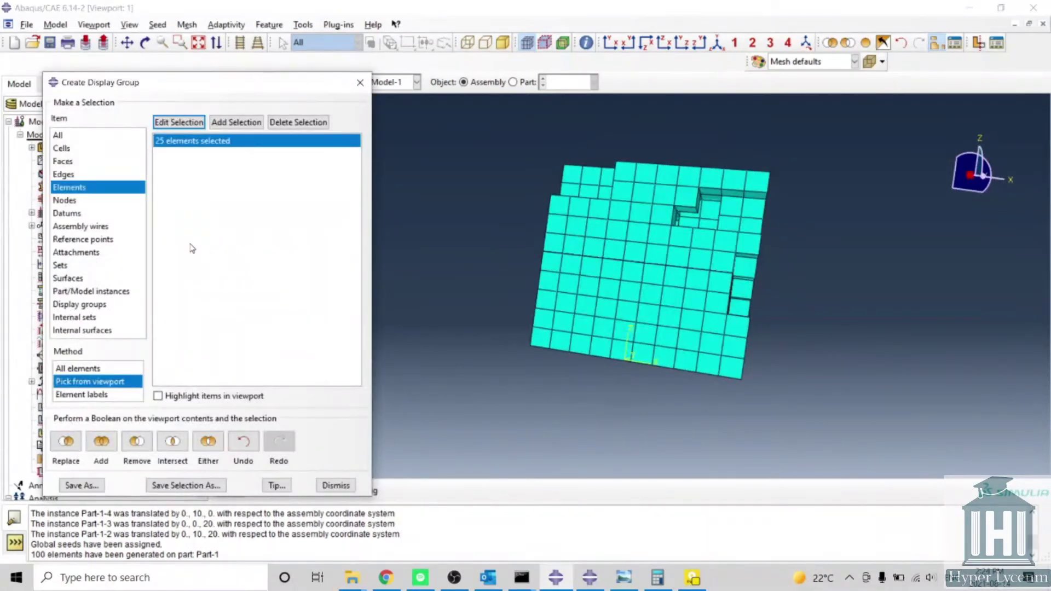
Switch the display group item to Faces, pick the lower mesh face, and remove it.
left_click(77, 161)
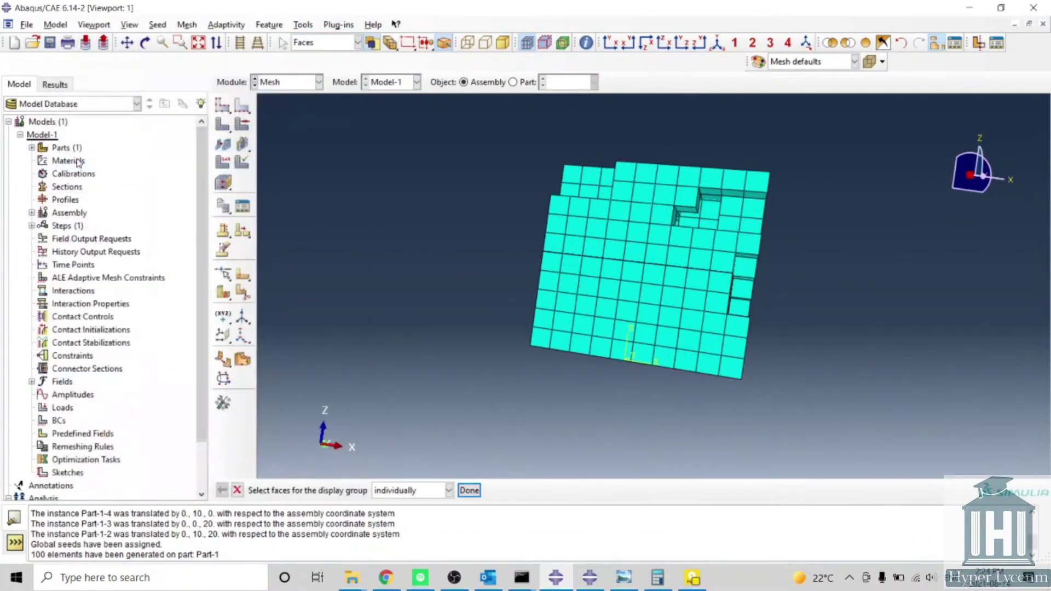
left_click(545, 276)
middle_click(542, 277)
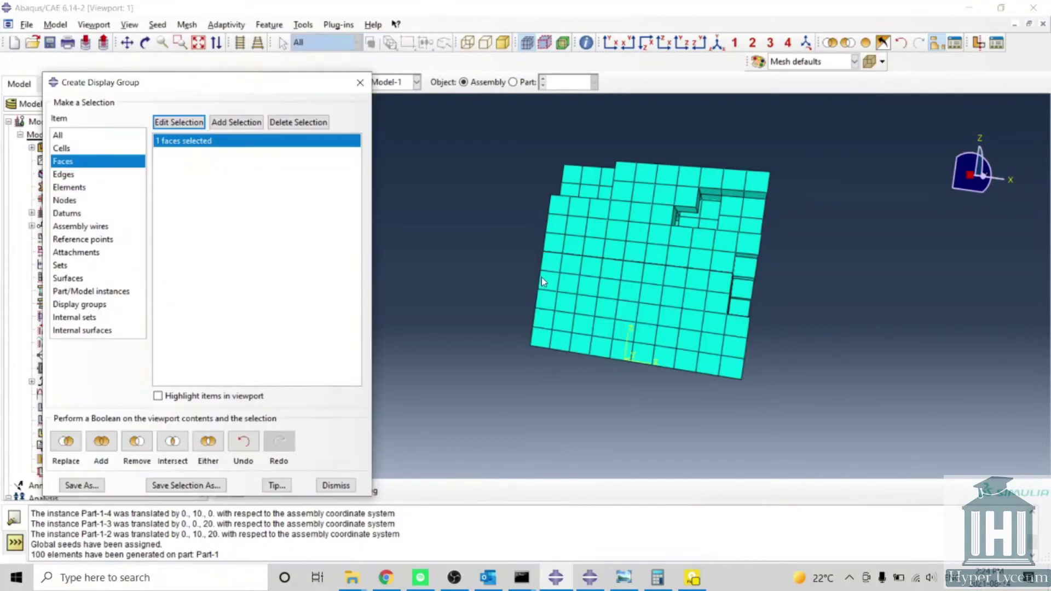
left_click(136, 441)
left_click_drag(525, 307, 568, 309, "ctrl+alt")
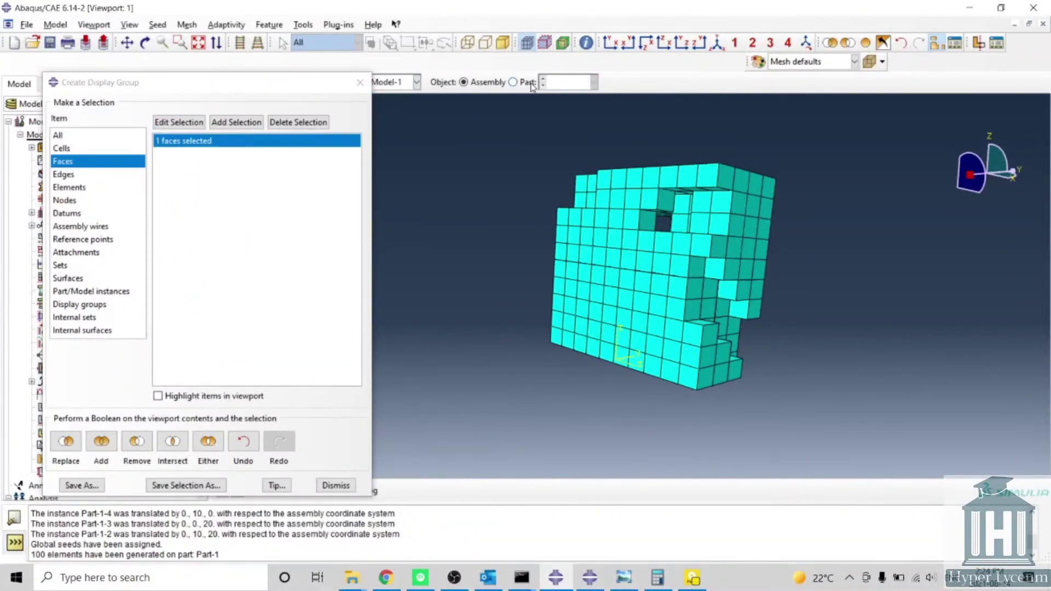
Switch from the Part-1 mesh to the Assembly module and orbit the assembly slightly.
left_click(513, 82)
left_click(379, 83)
left_click(301, 82)
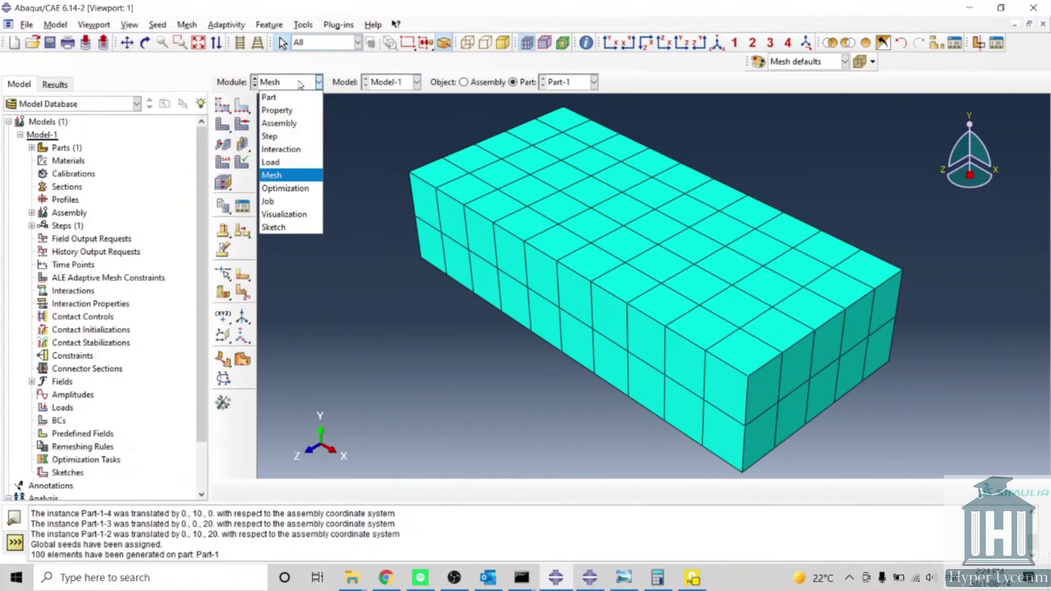
left_click(277, 121)
left_click_drag(619, 301, 593, 286, "ctrl+alt")
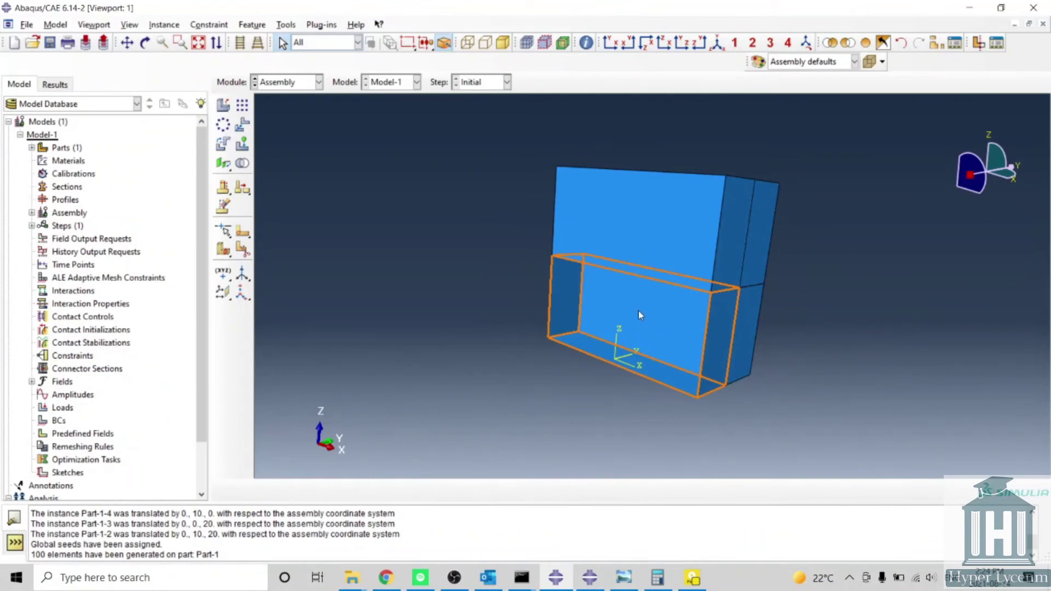
Leave only one plate shown, restore the whole assembly, then turn on the section cut.
left_click(882, 43)
mouse_move(689, 284)
left_mouse_down("ctrl+alt")
mouse_move(711, 291)
mouse_move(680, 278)
left_mouse_up("ctrl+alt")
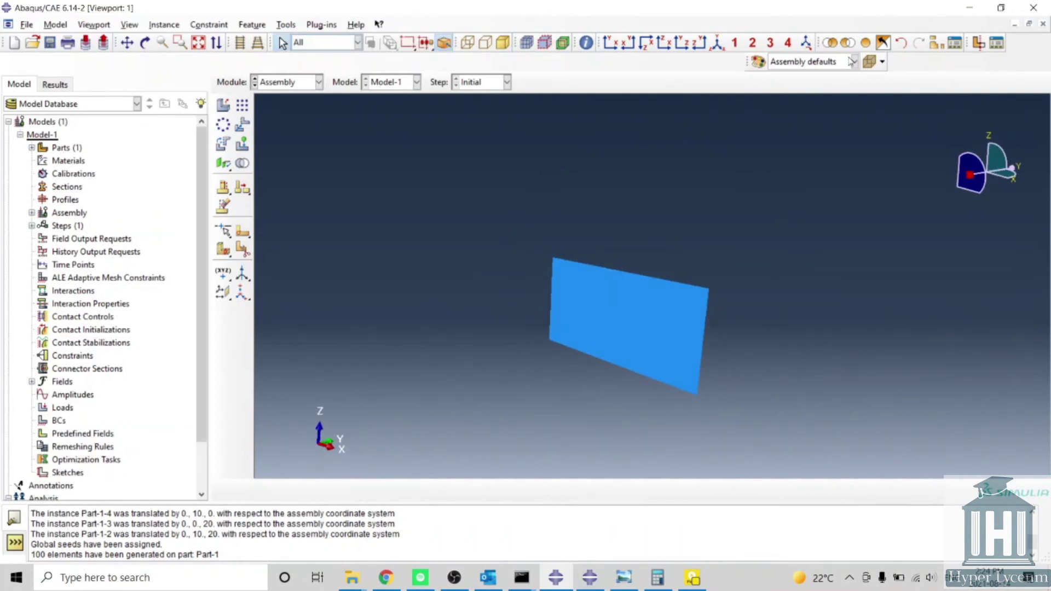
left_click(937, 43)
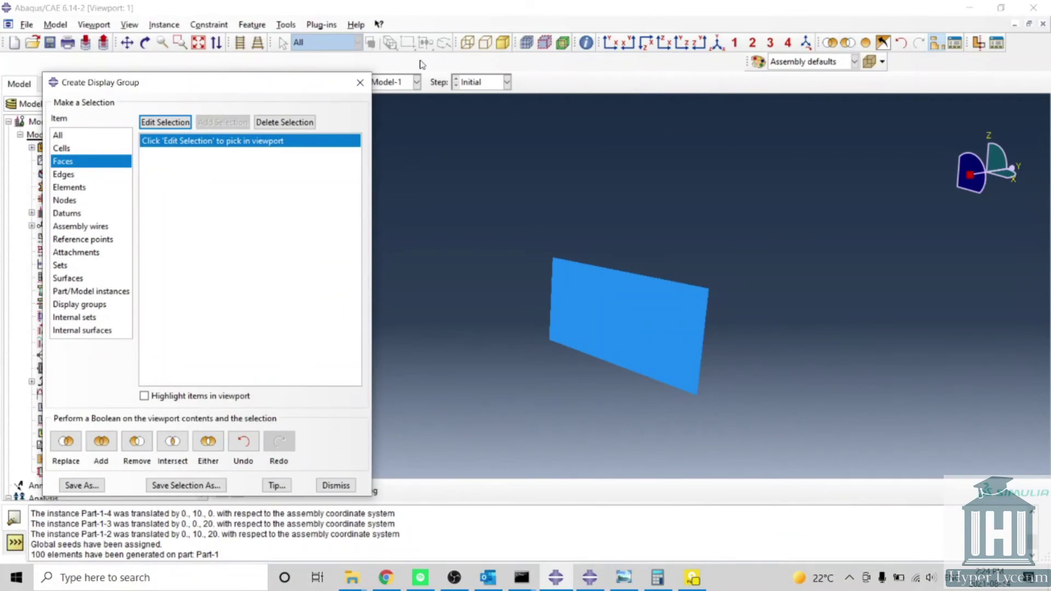
left_click(360, 82)
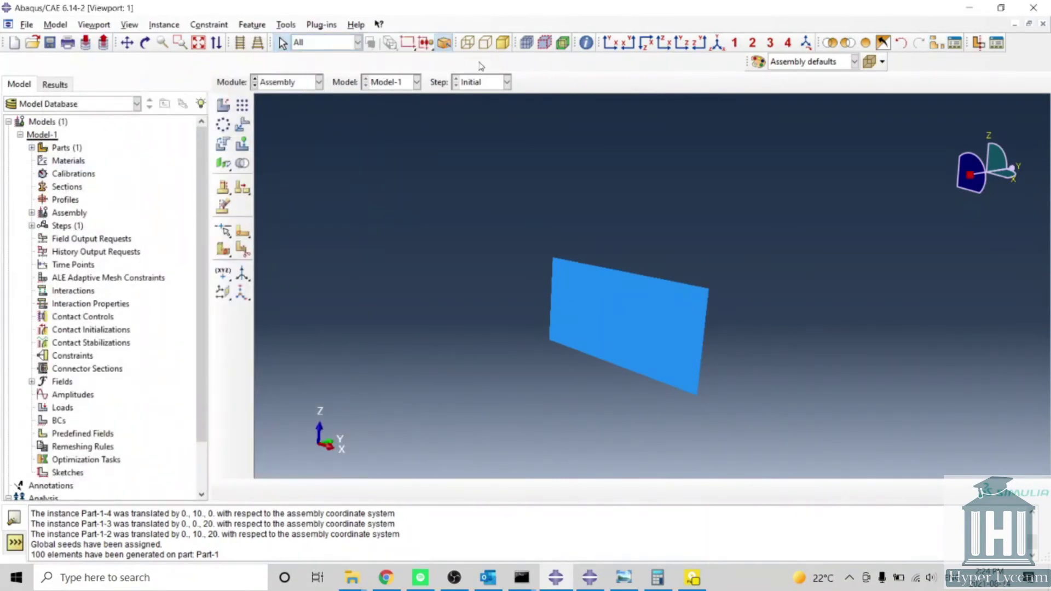
left_click(866, 42)
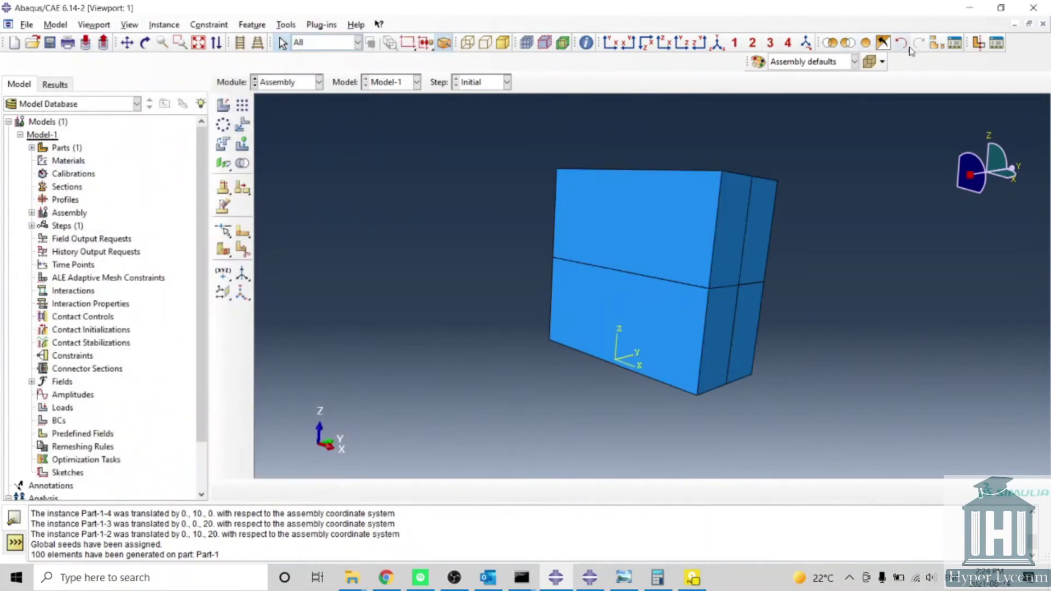
left_click(977, 45)
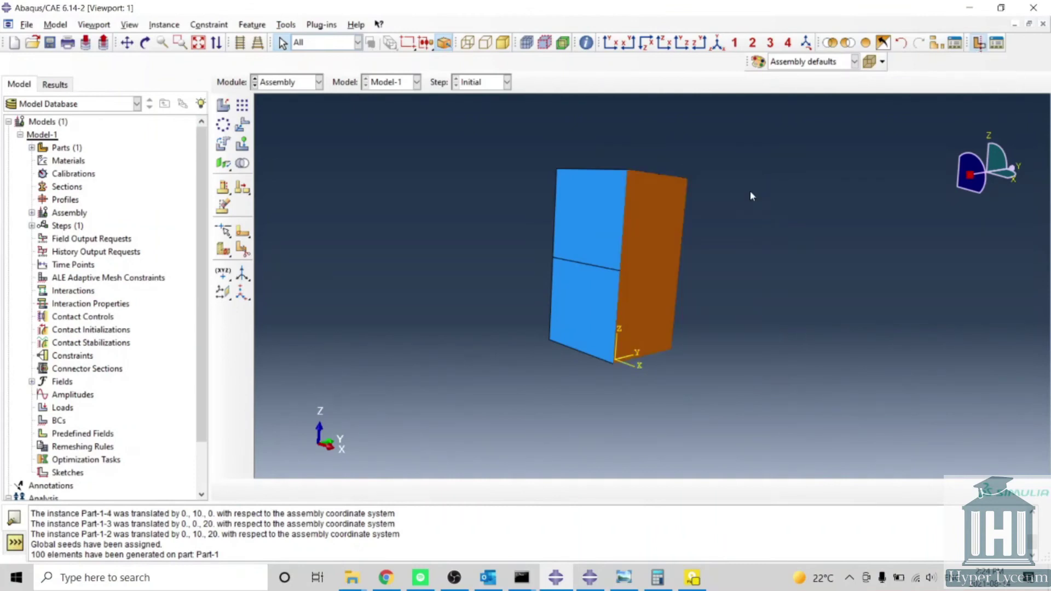
In View Cut Manager, slide the X-Plane cut, then move the Y-Plane cut to 11.3113.
left_click(997, 43)
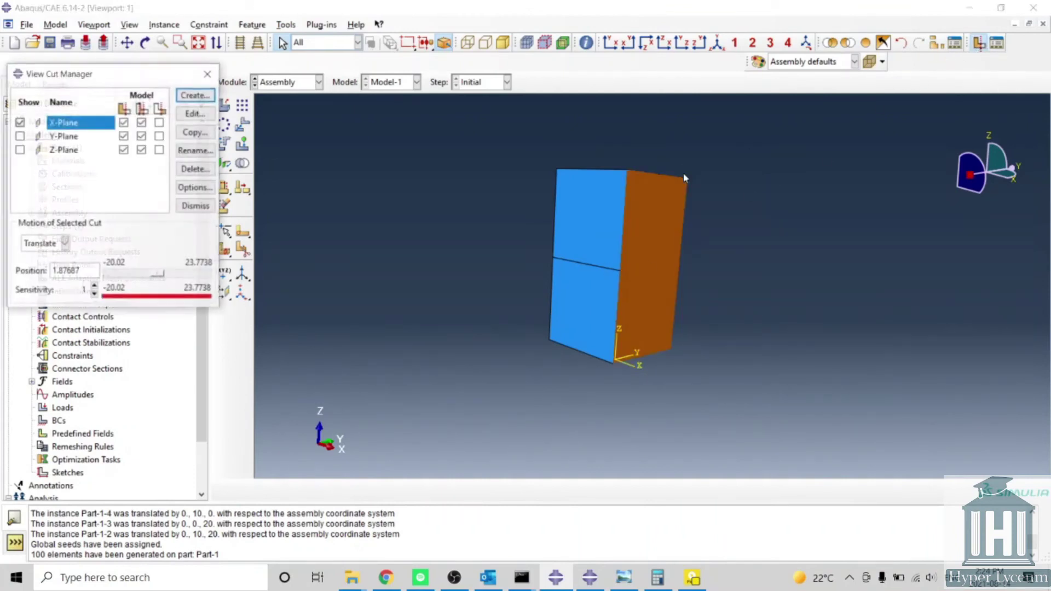
mouse_move(157, 278)
left_mouse_down()
mouse_move(194, 277)
mouse_move(141, 277)
mouse_move(175, 276)
left_mouse_up()
left_click(20, 135)
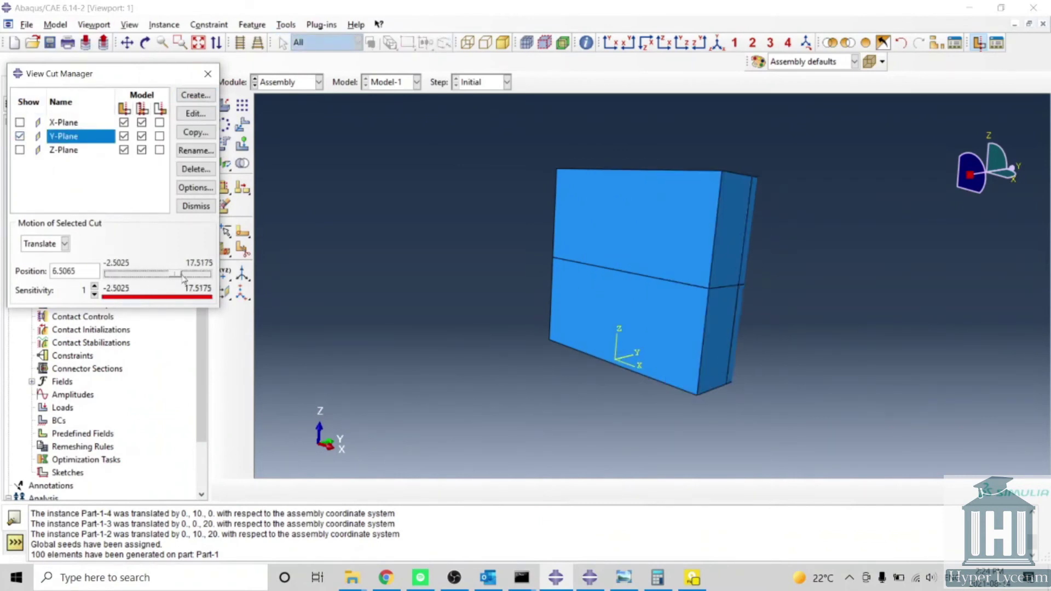
left_click_drag(609, 293, 427, 301, "ctrl+alt")
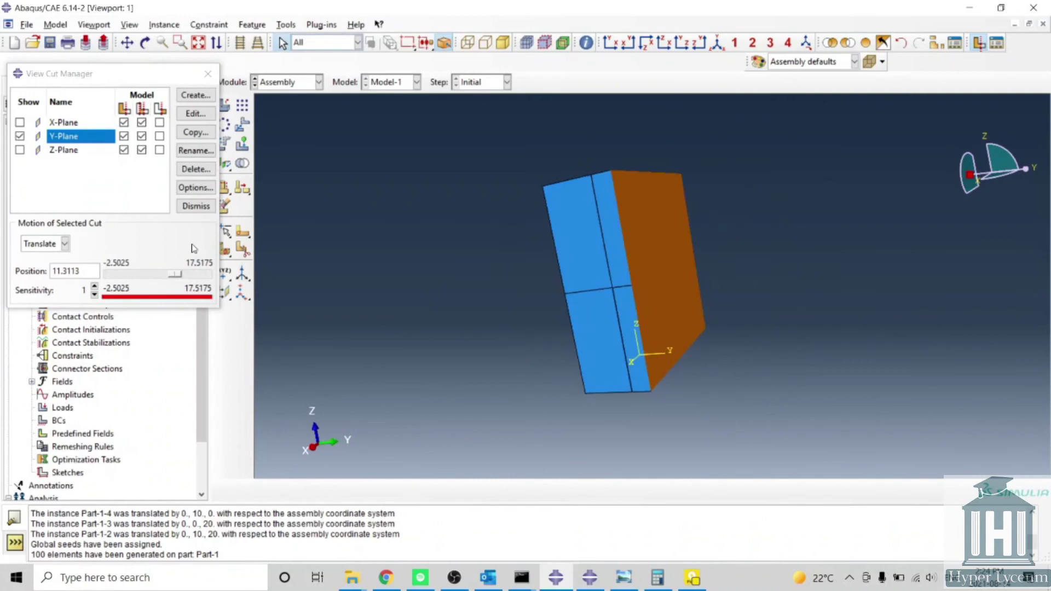
Show the other side of the Y cut, toggle its side option, and compare with the X-Plane.
left_click(160, 137)
left_click_drag(643, 328, 782, 300, "ctrl+alt")
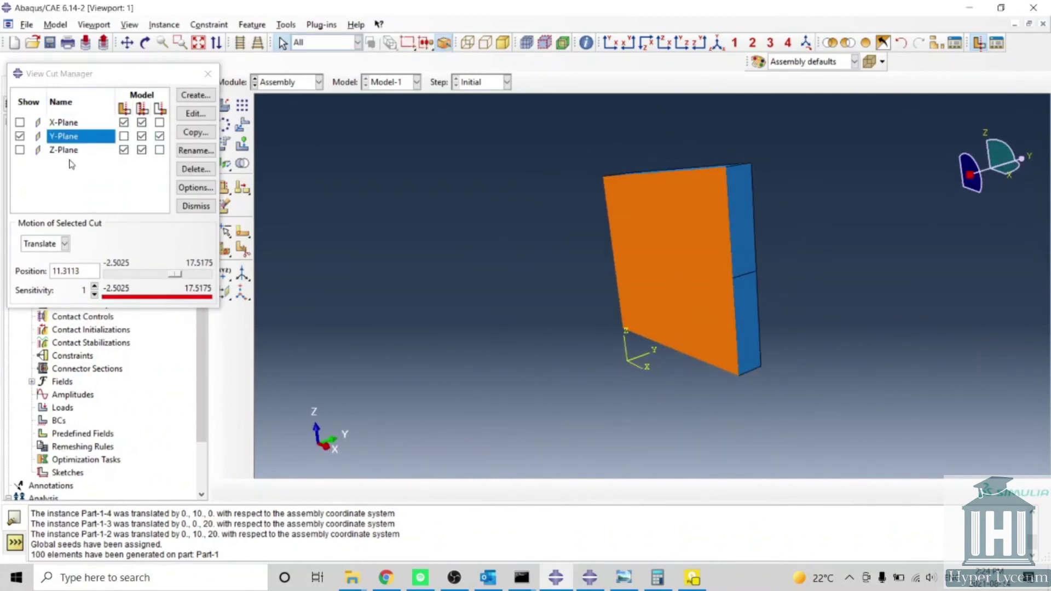
left_click(124, 135)
left_click(124, 135)
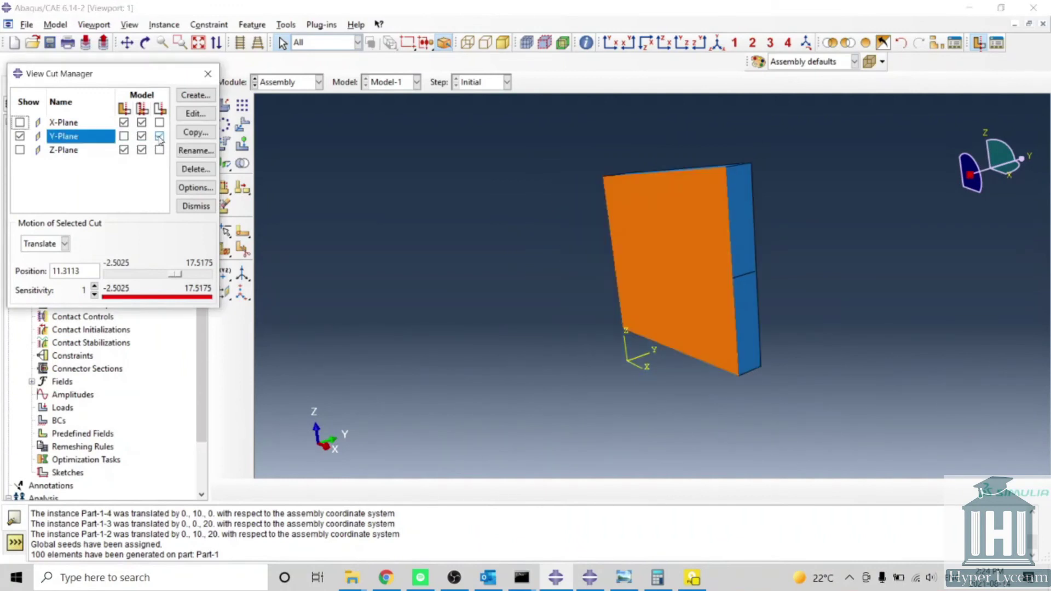
left_click(18, 124)
left_click(19, 136)
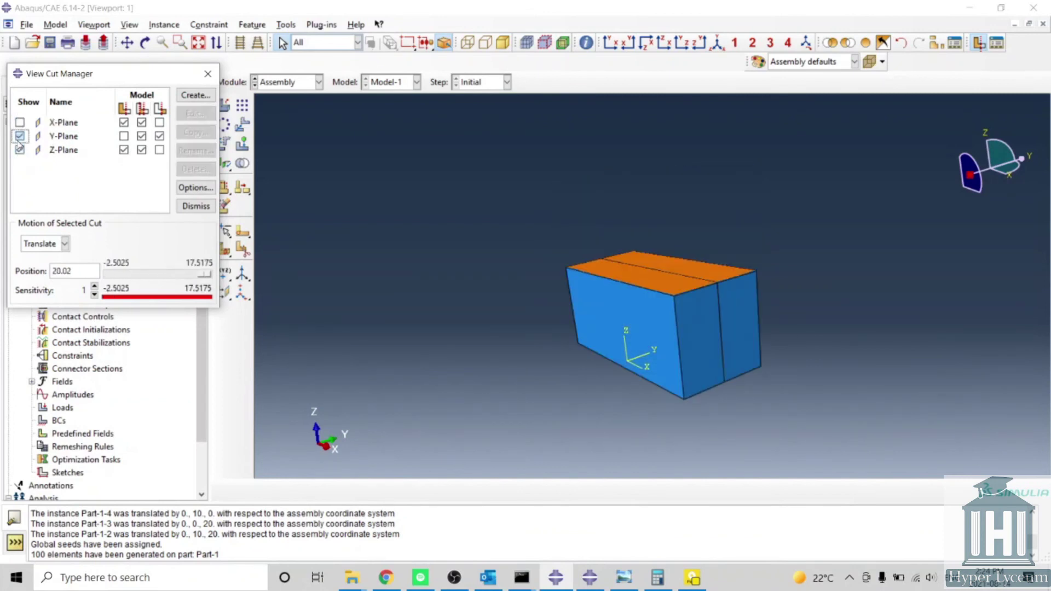
Switch the Y-Plane cut motion to Rotate and tilt it about Axis 2 to 81 degrees.
left_click(65, 243)
left_click(37, 273)
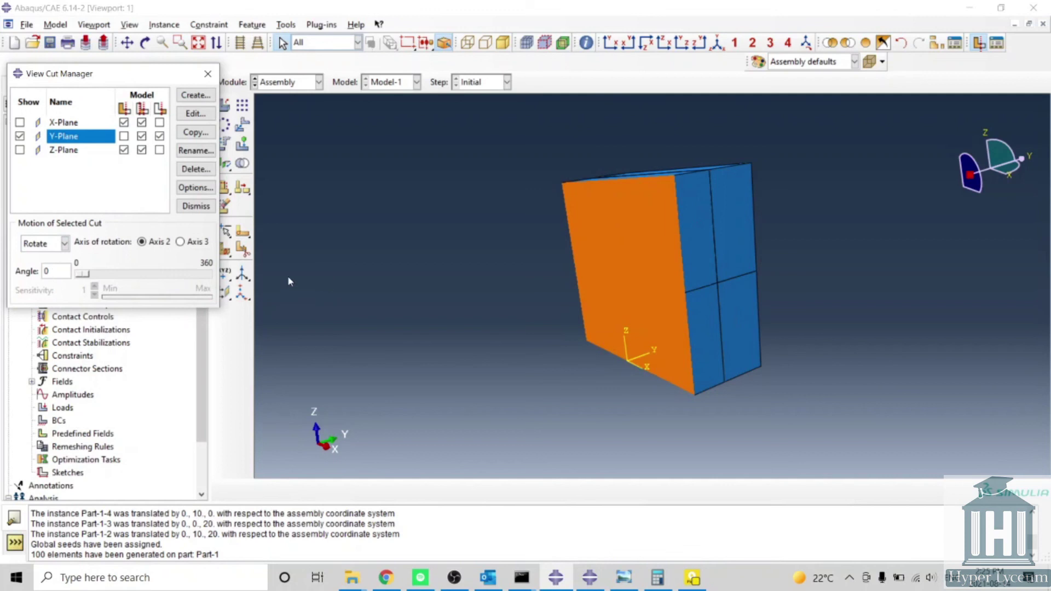
left_click_drag(83, 278, 111, 274)
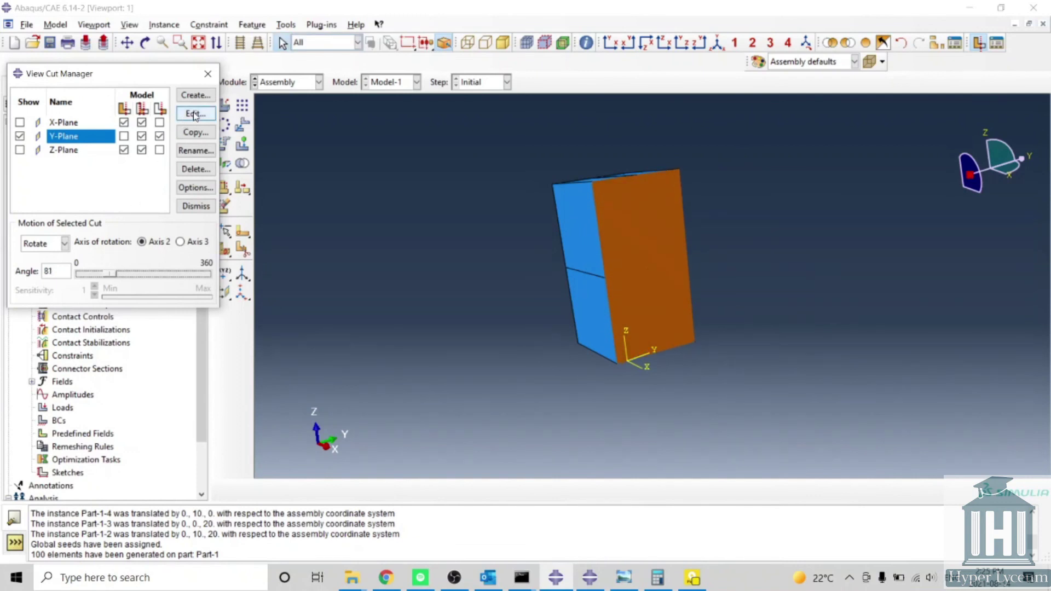